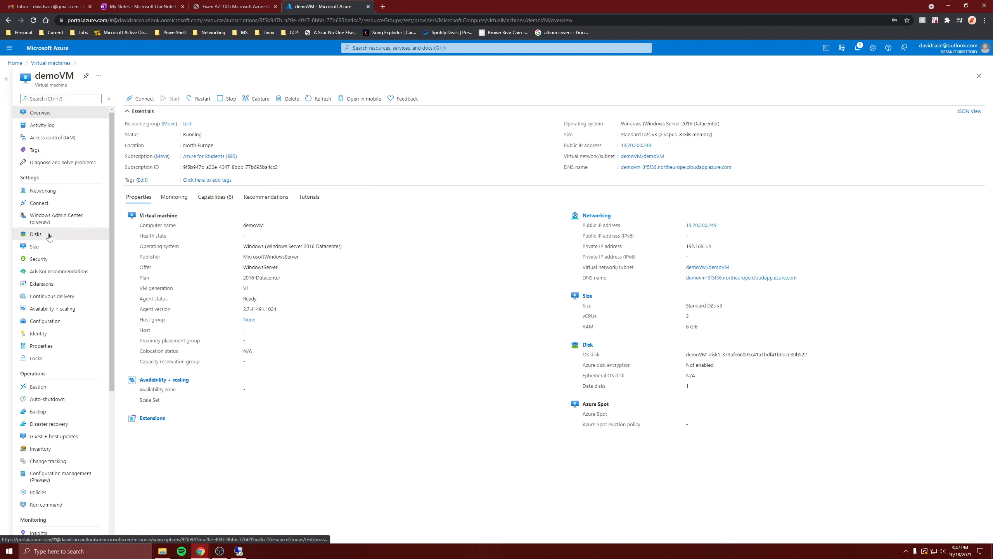
Step: Review the OS and data disks attached to demoVM, and return to its overview
click(36, 234)
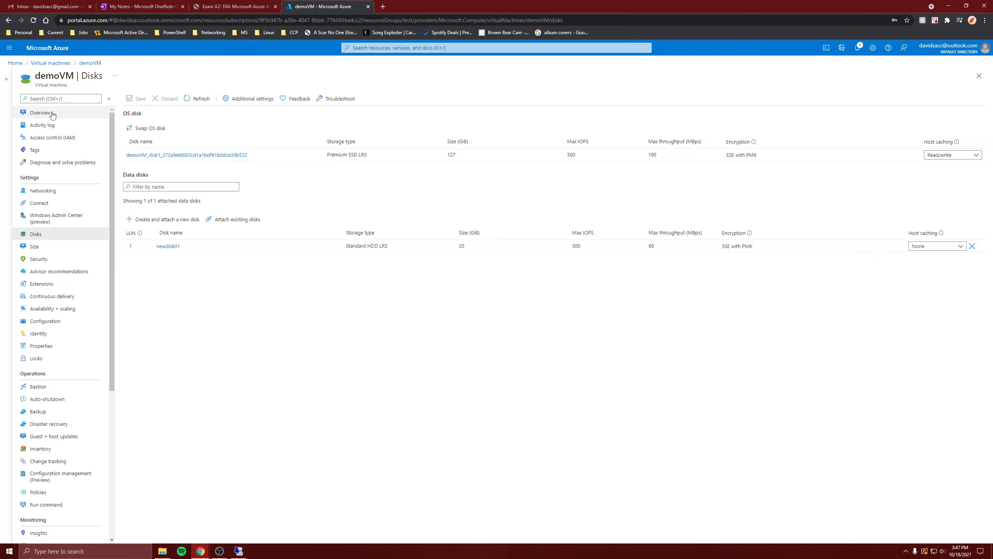
click(40, 112)
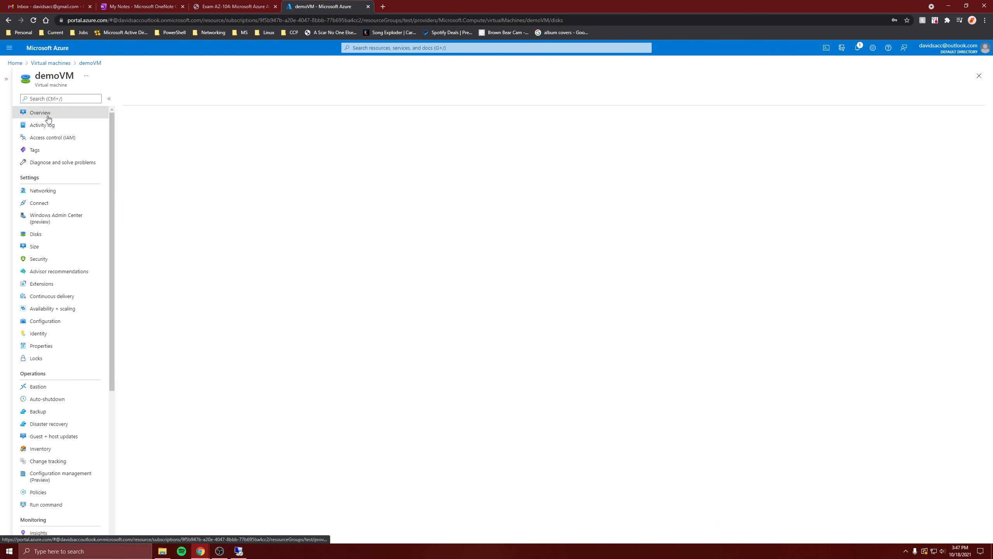
Step: Switch to the demoVM remote desktop session and write "sample text" in a new Notepad document
click(248, 554)
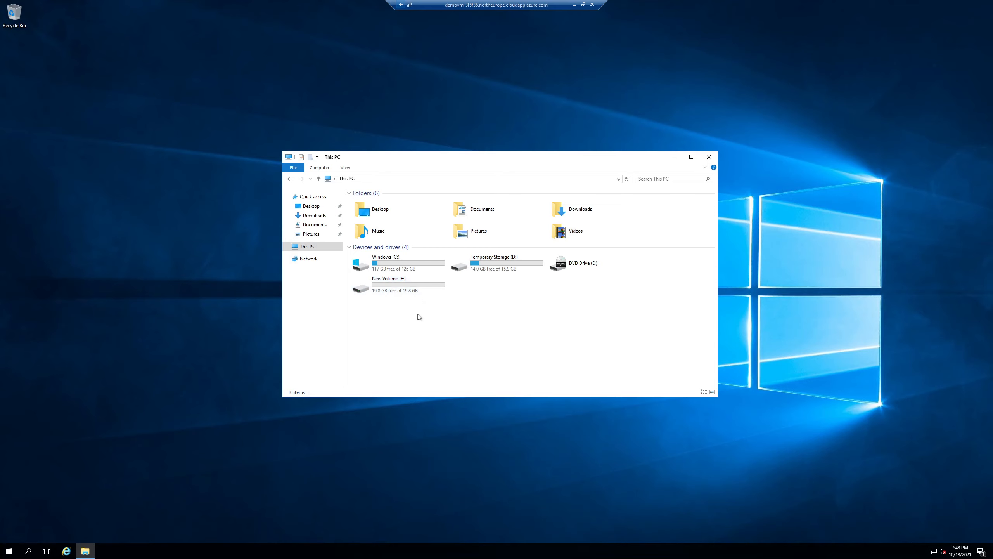
click(9, 551)
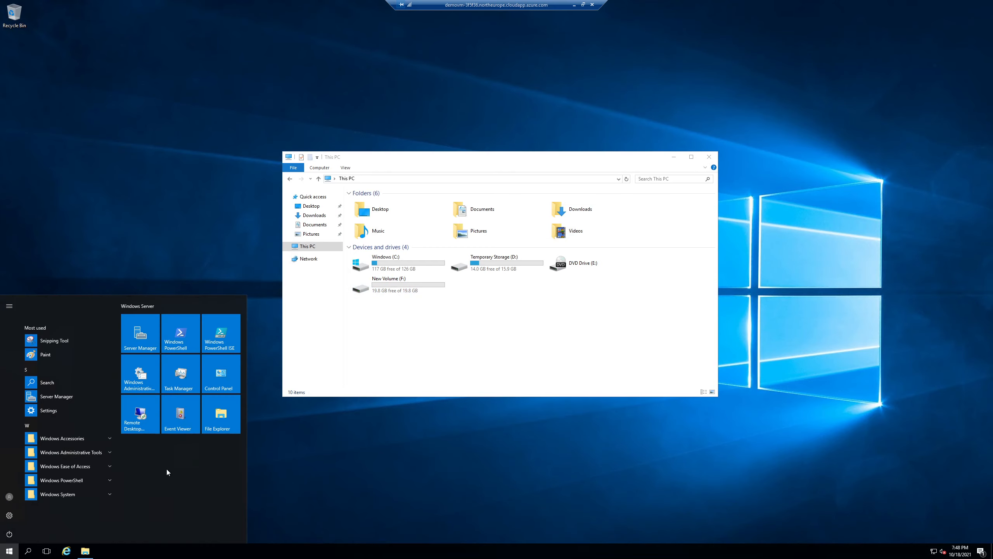
text(d)
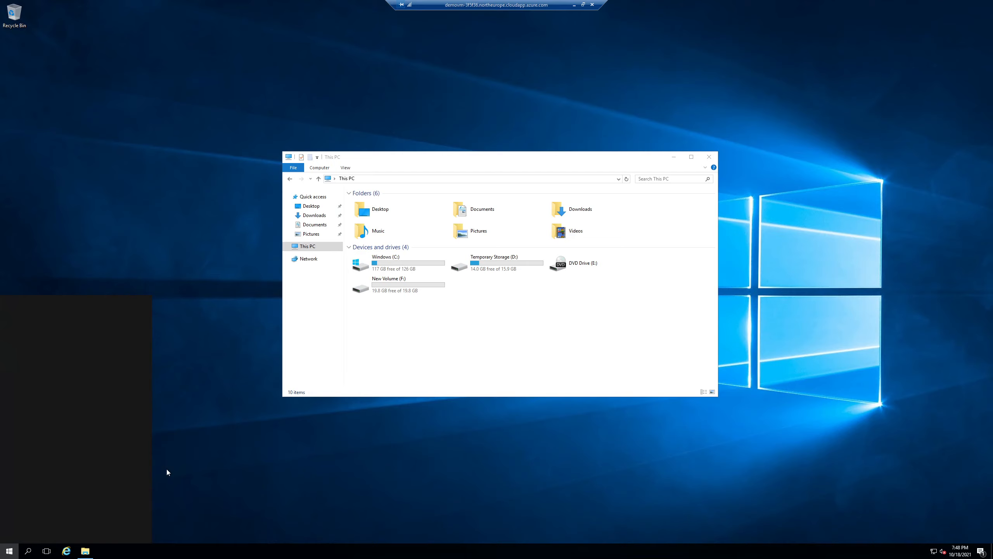
text(no)
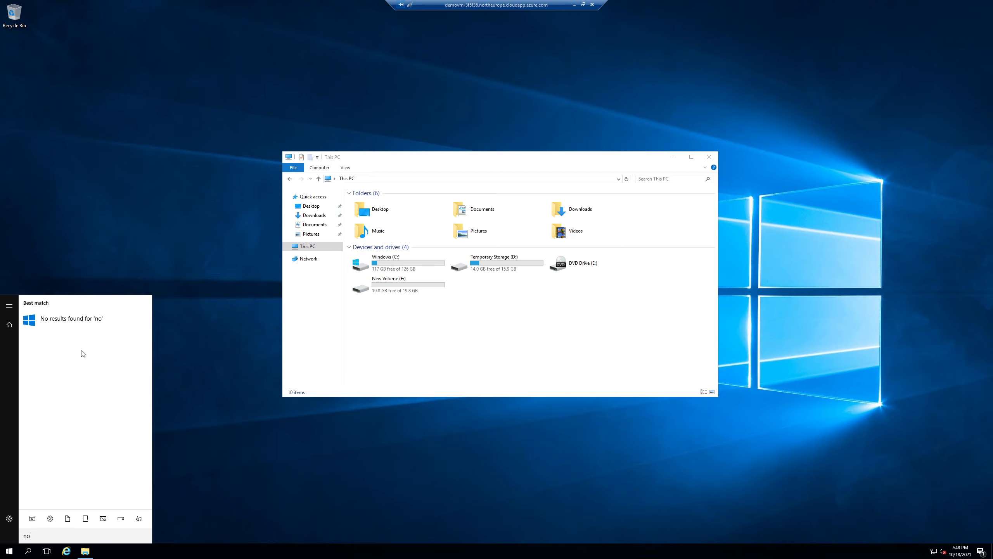
text(tepad)
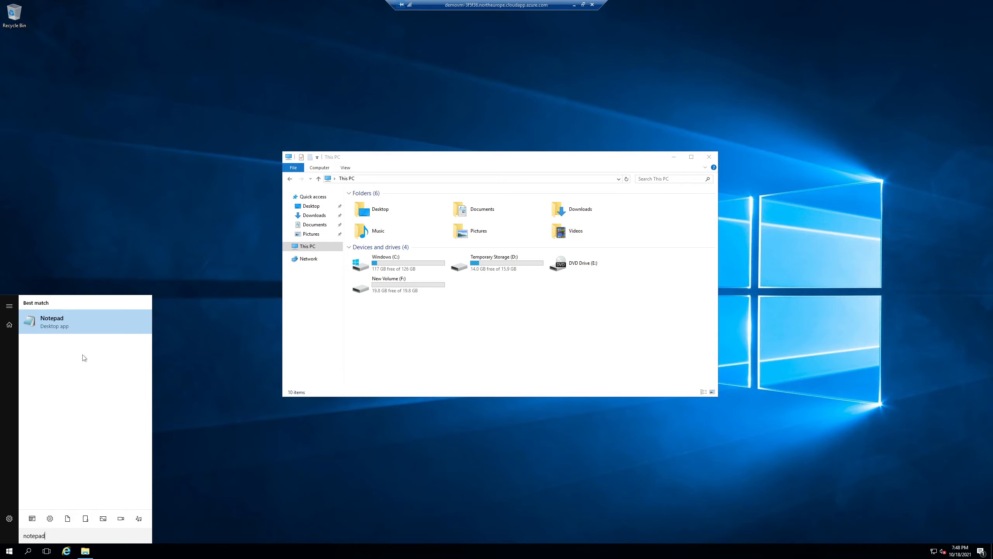
click(77, 330)
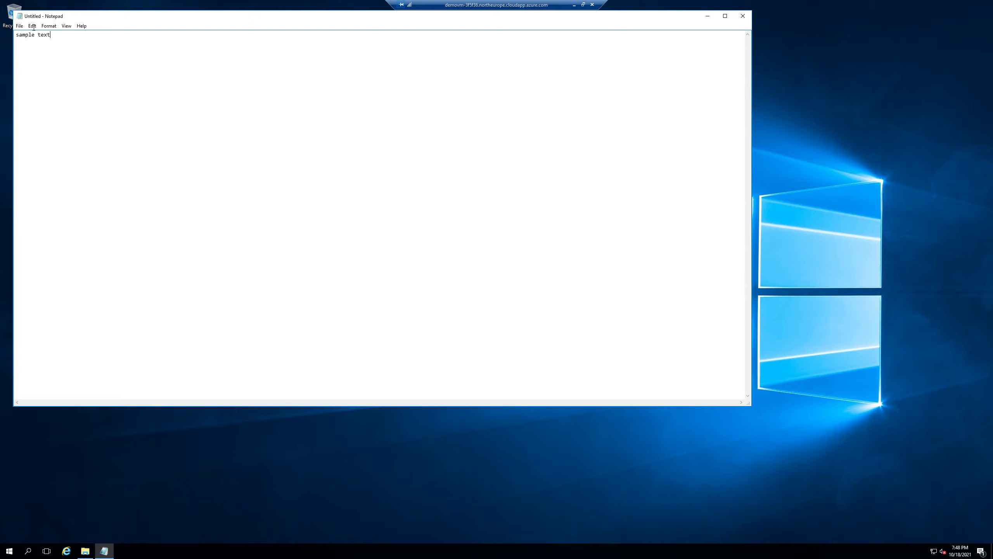
Step: Save the note as "sample" on the New Volume (F:) drive and close Notepad
click(19, 26)
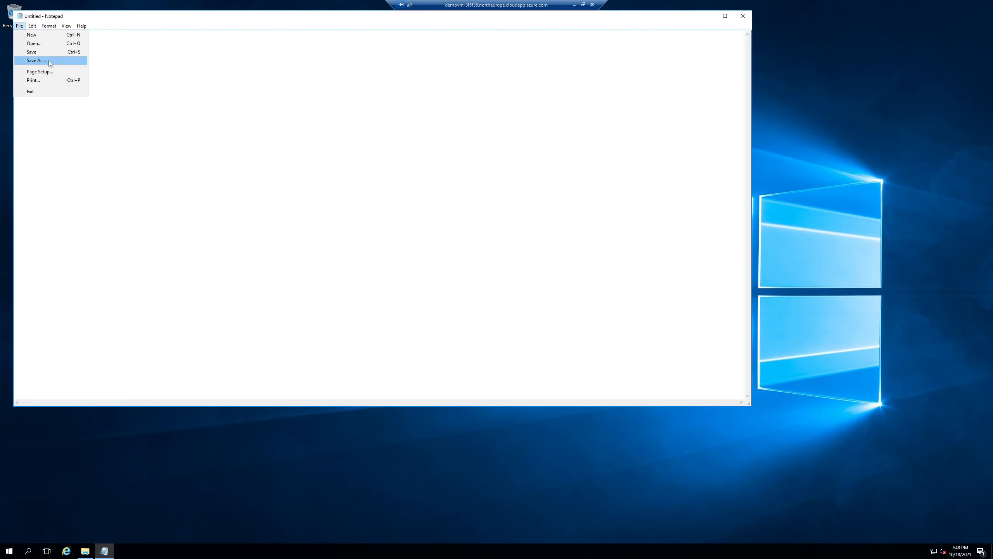
click(36, 60)
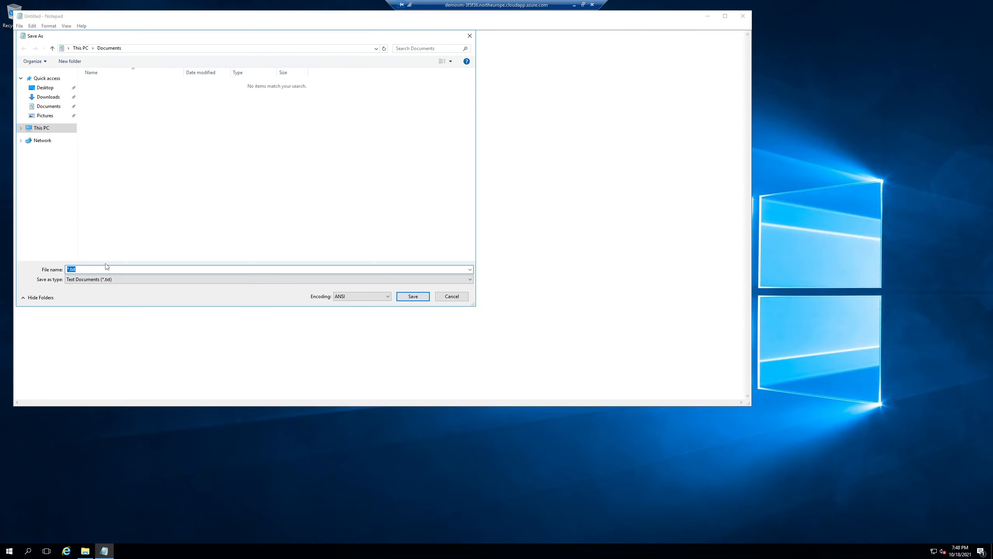
text(sample)
click(45, 129)
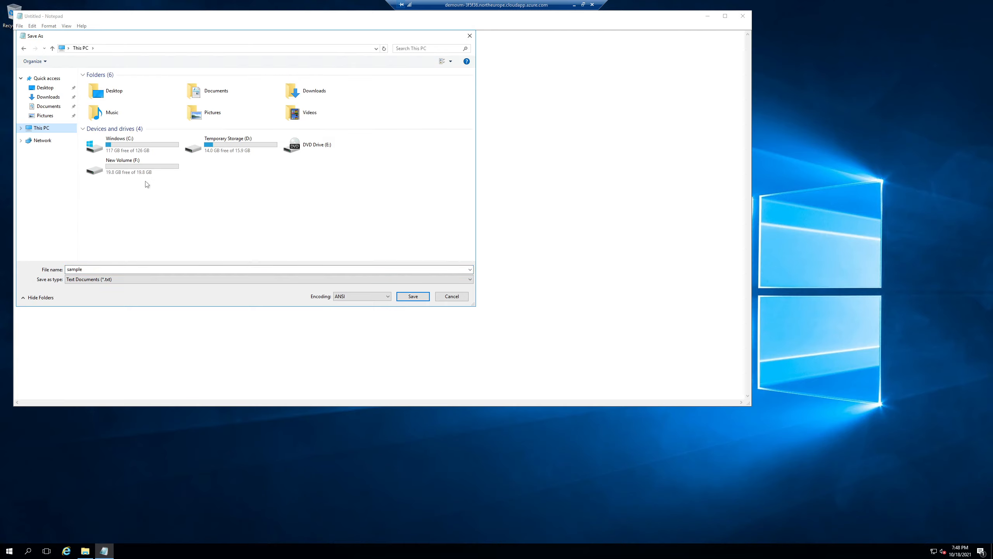
click(139, 169)
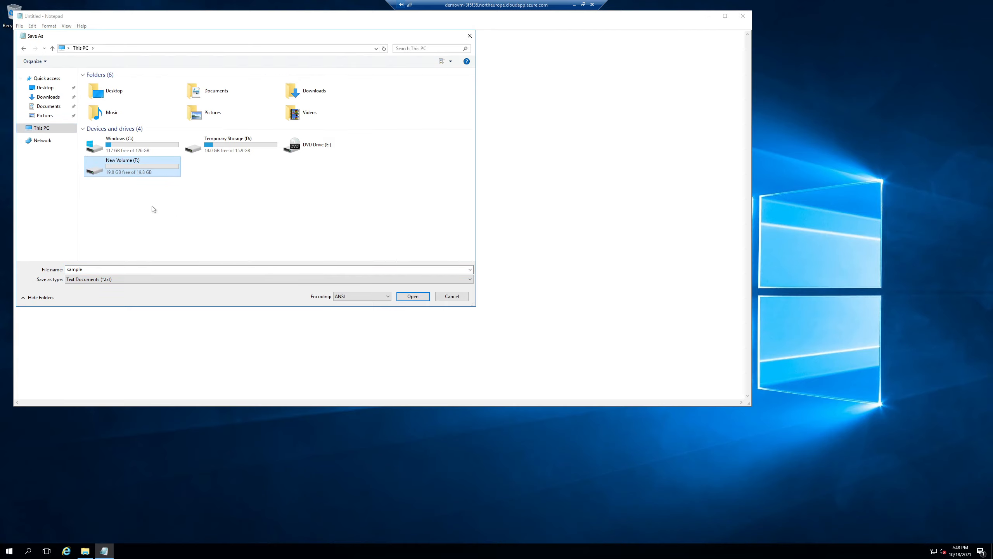
click(412, 296)
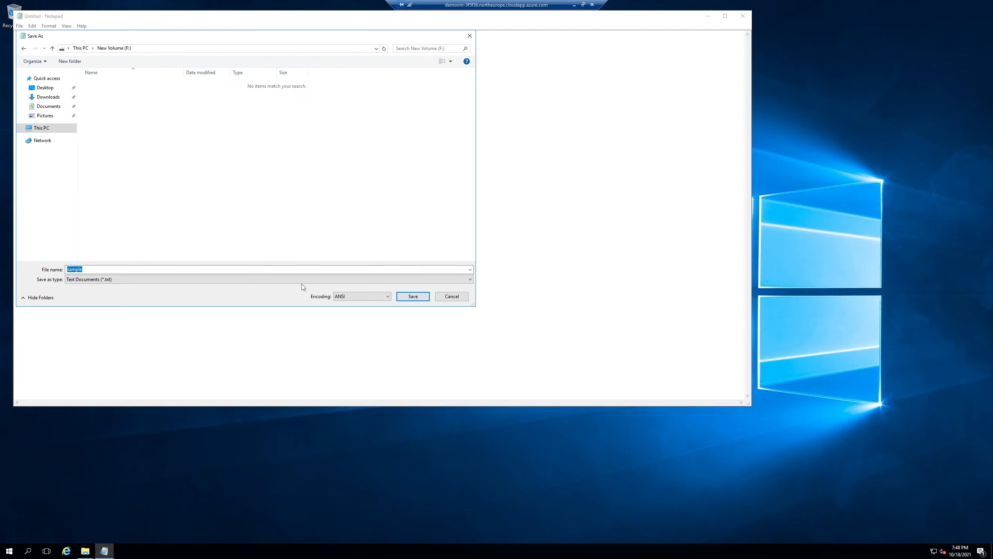
click(412, 296)
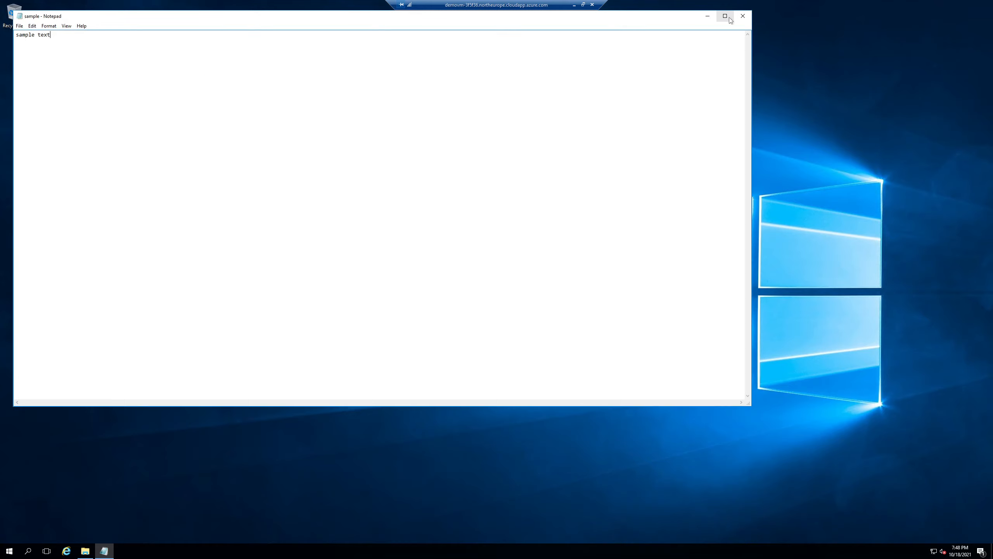
click(743, 17)
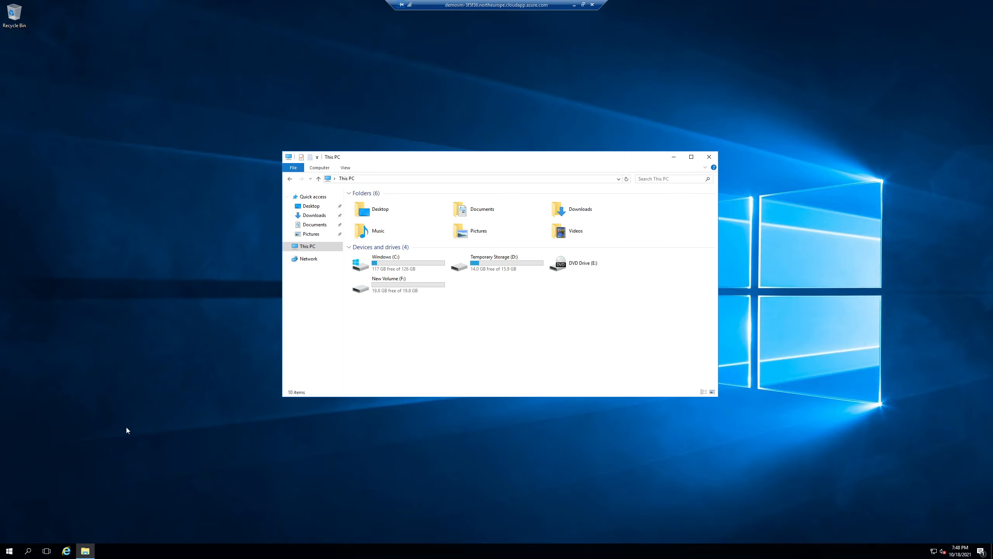
Step: Check the contents of New Volume (F:) and minimize the remote session to return to the Azure portal
double_click(408, 280)
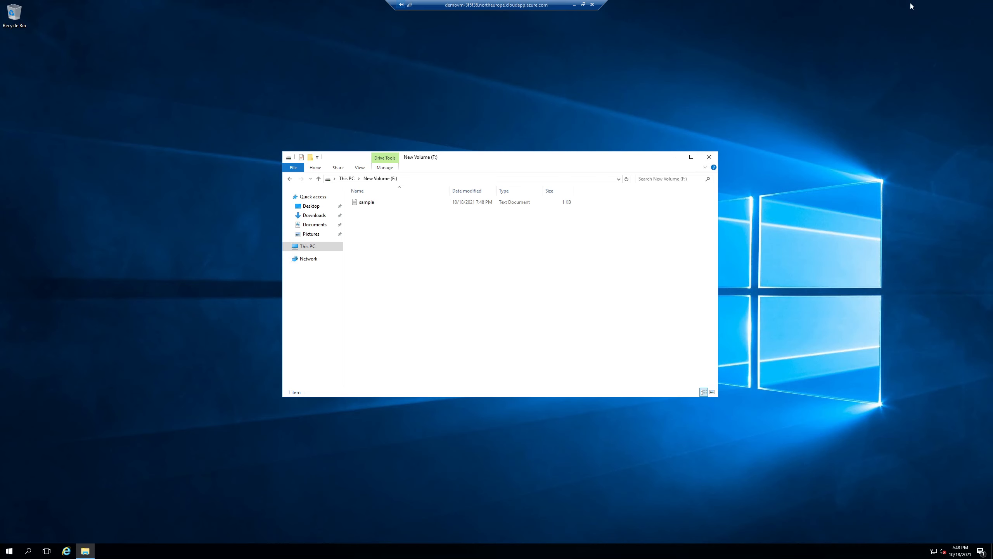
click(573, 6)
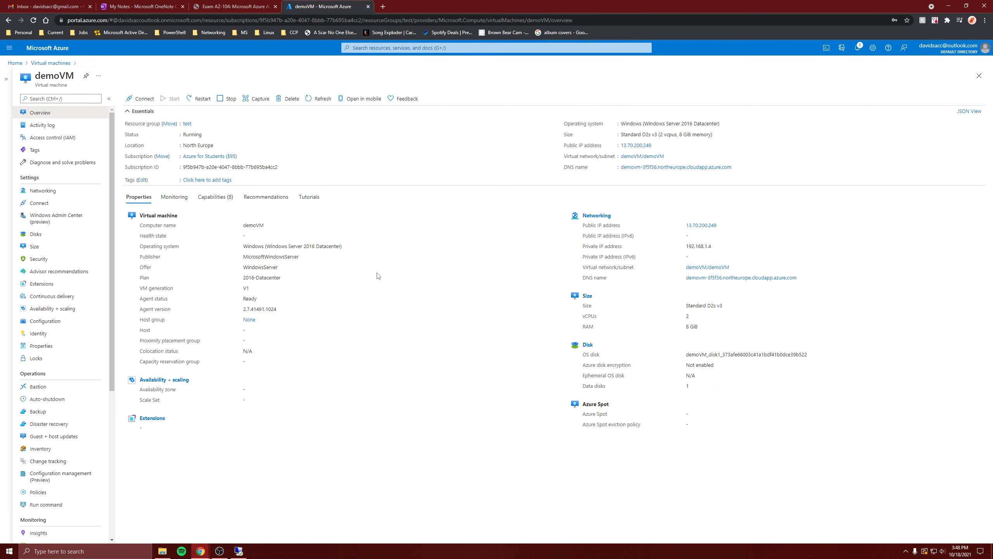
Step: View the overview of backupVM from the list of virtual machines
click(51, 62)
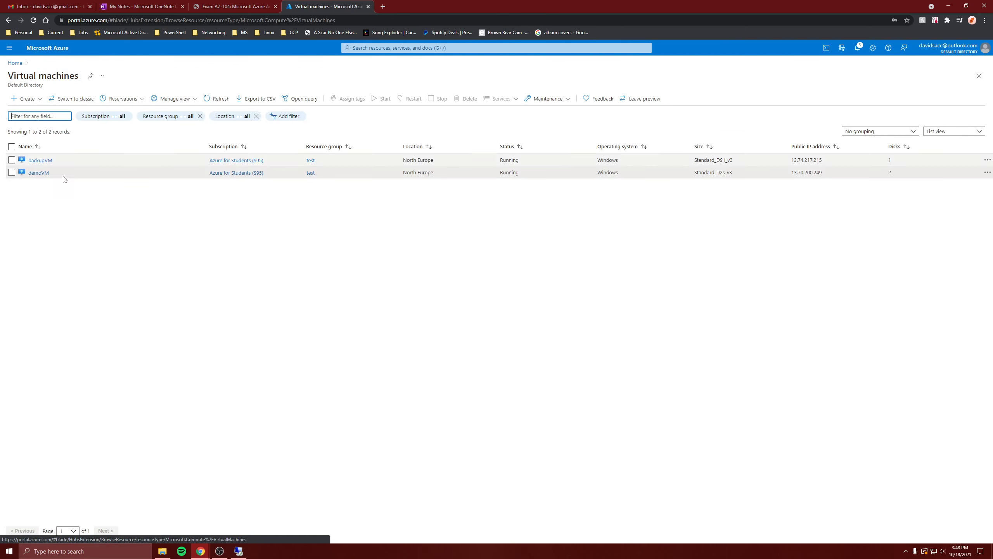
click(31, 160)
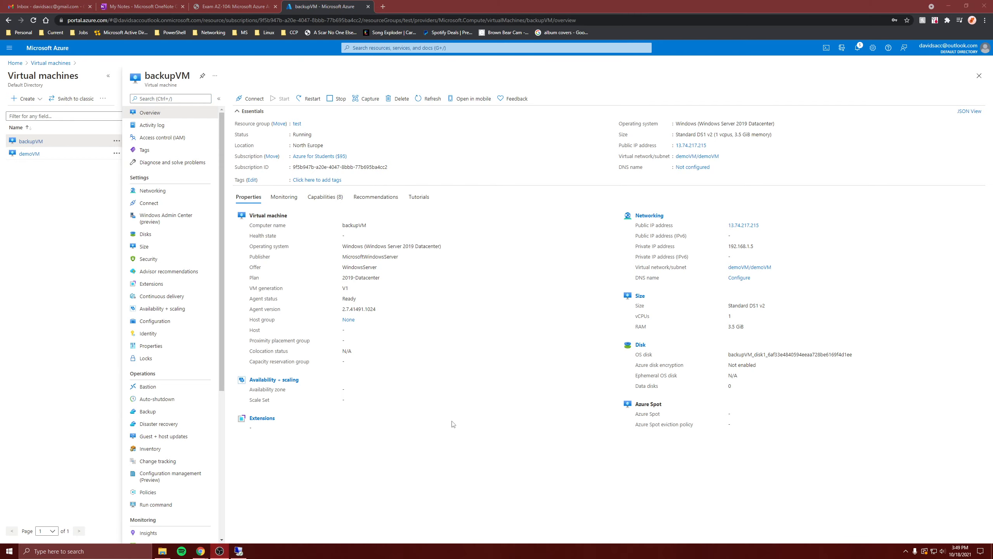
click(453, 424)
Step: Open the data disk newdisk01 from demoVM's disks
click(54, 64)
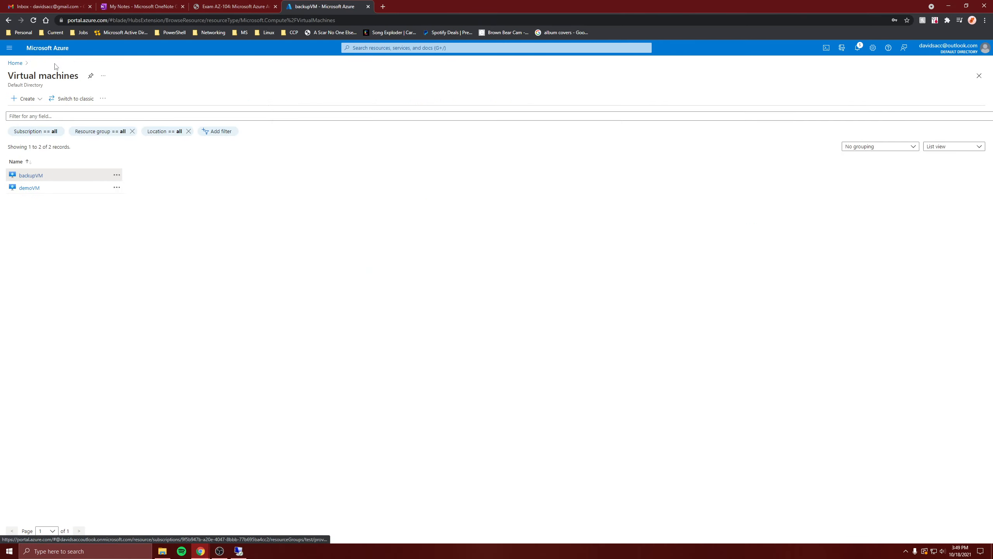
click(35, 174)
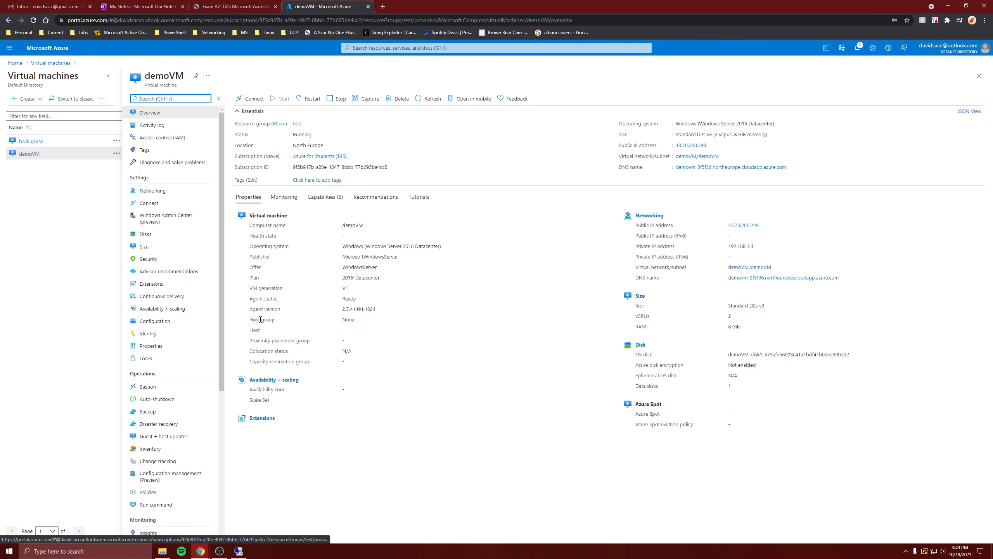
click(157, 235)
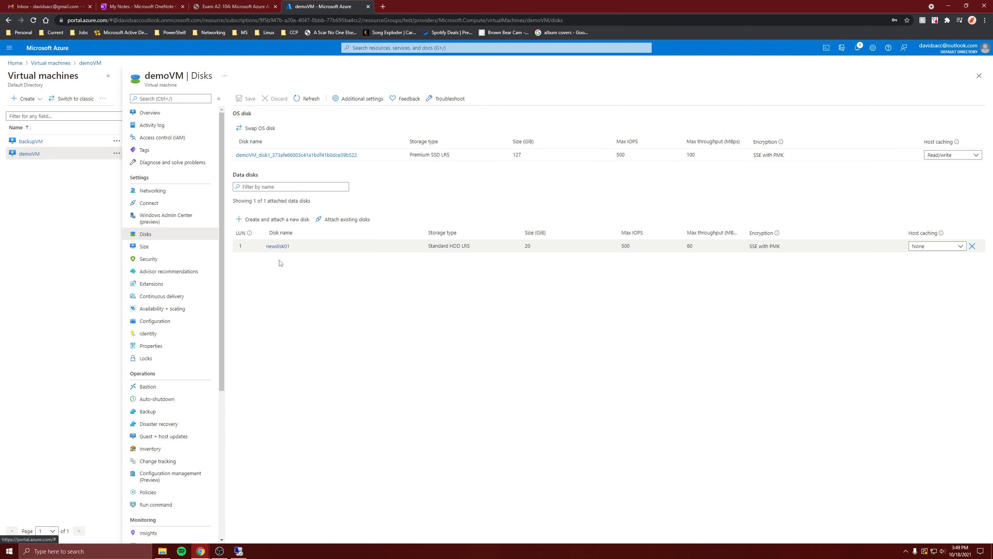
click(278, 245)
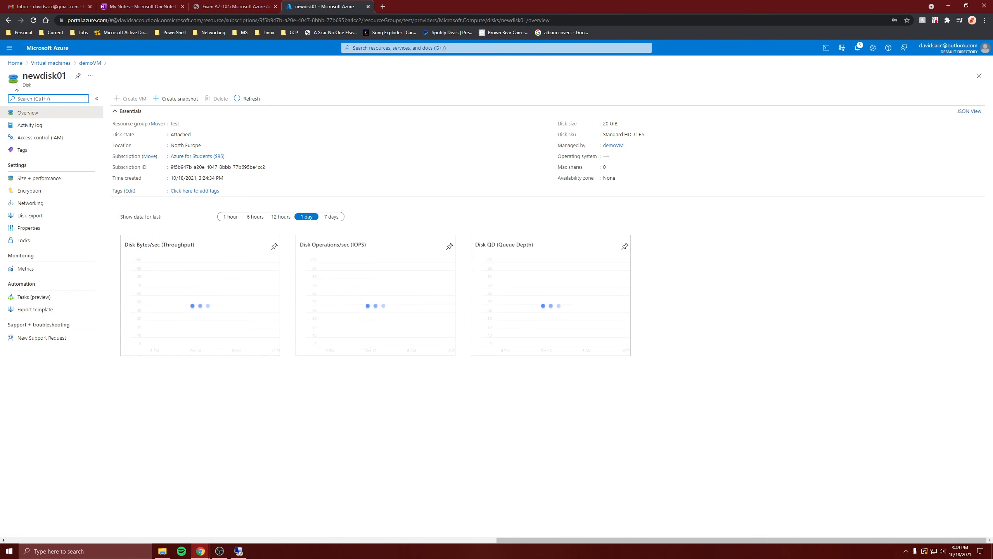
Step: Start a full snapshot of newdisk01 named diskSnapshot, keeping the storage type Zone-redundant
click(175, 101)
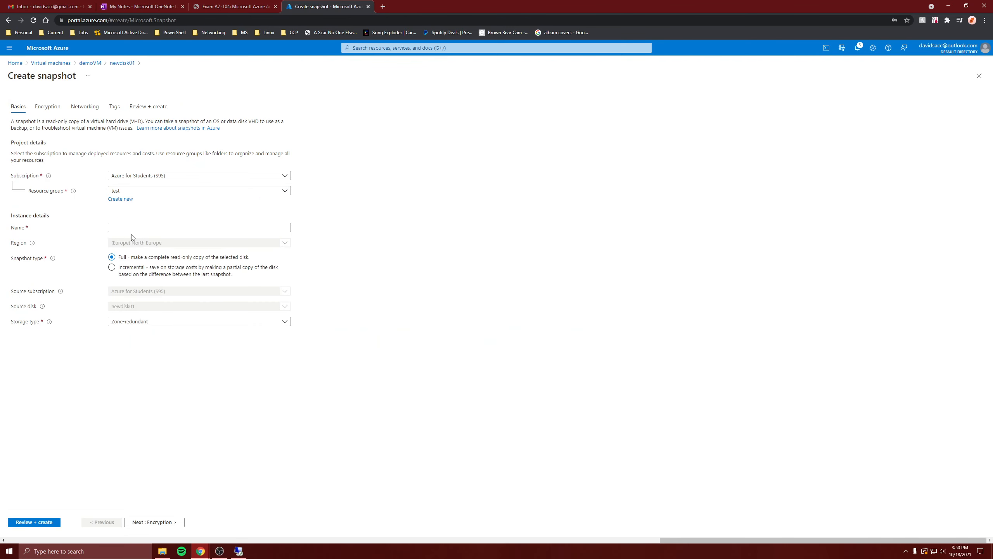
click(122, 228)
text(diskSnapshot)
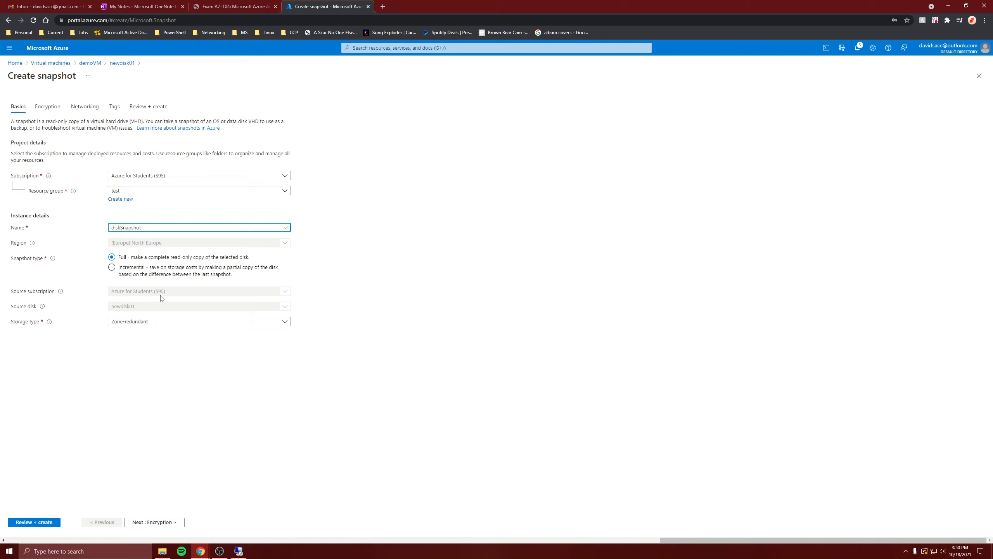
click(118, 321)
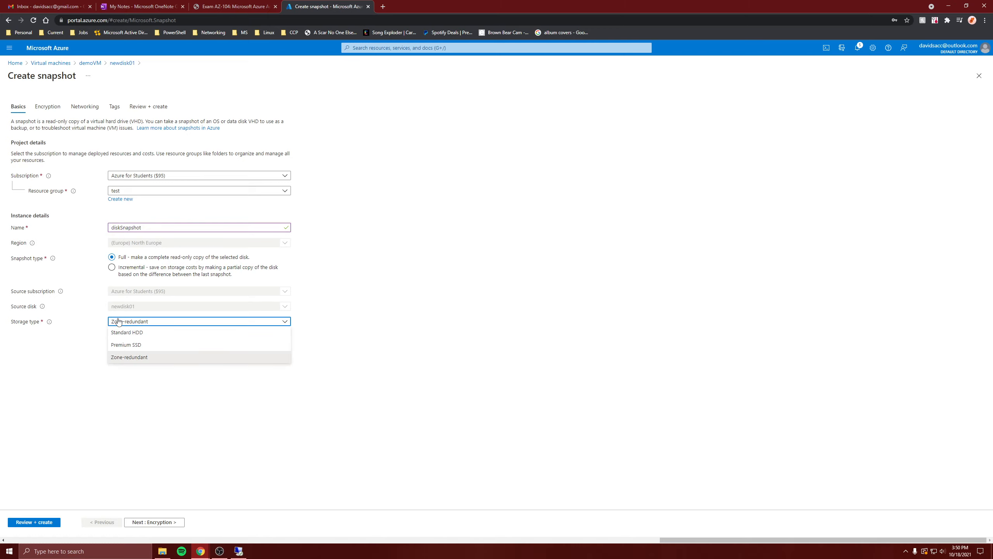
click(119, 320)
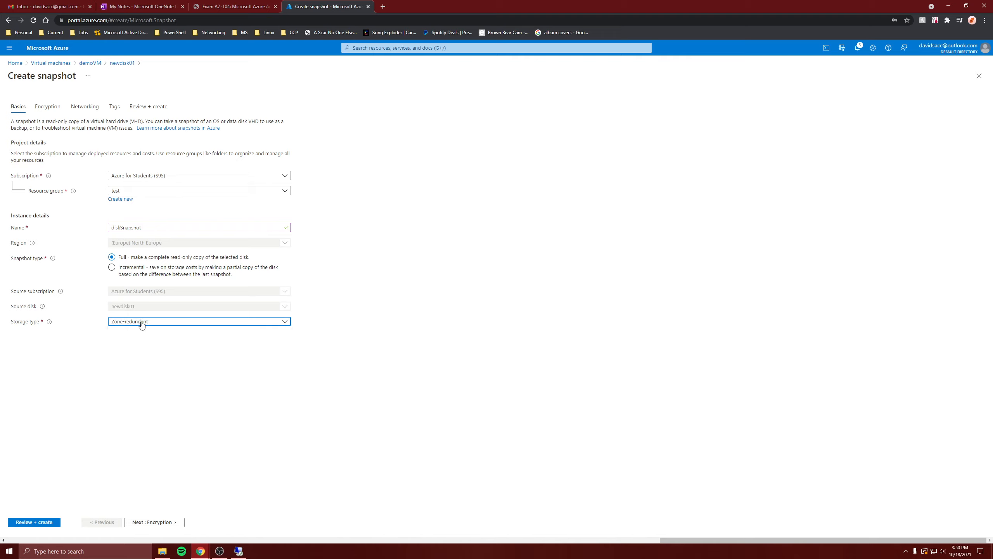
Step: Keep the default encryption, public endpoint networking and empty tags, and create the snapshot
click(161, 523)
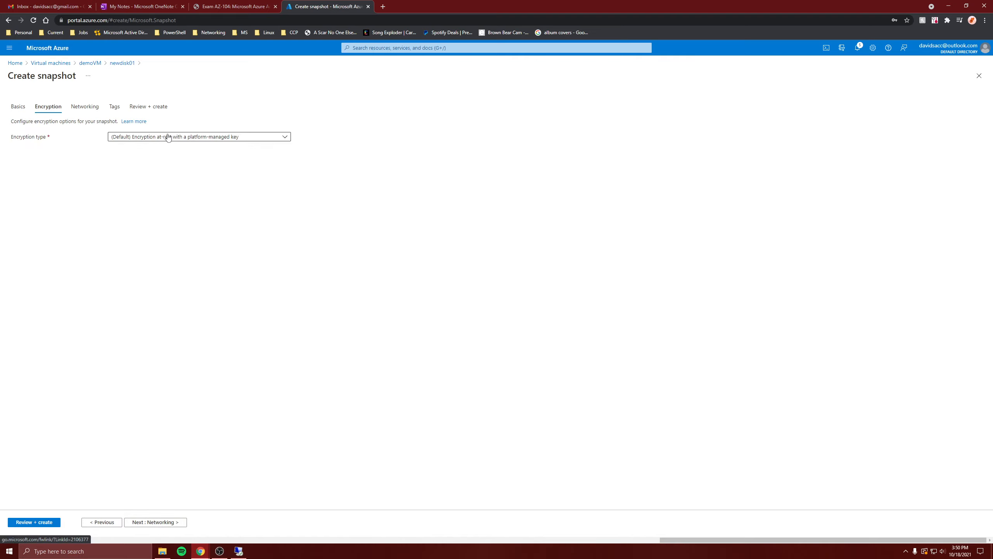
click(175, 523)
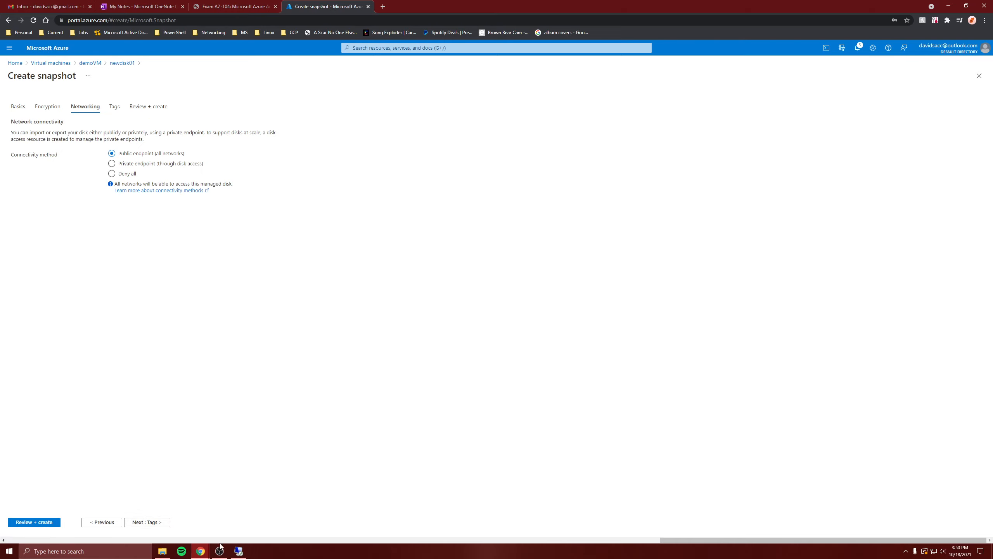
click(147, 523)
click(149, 523)
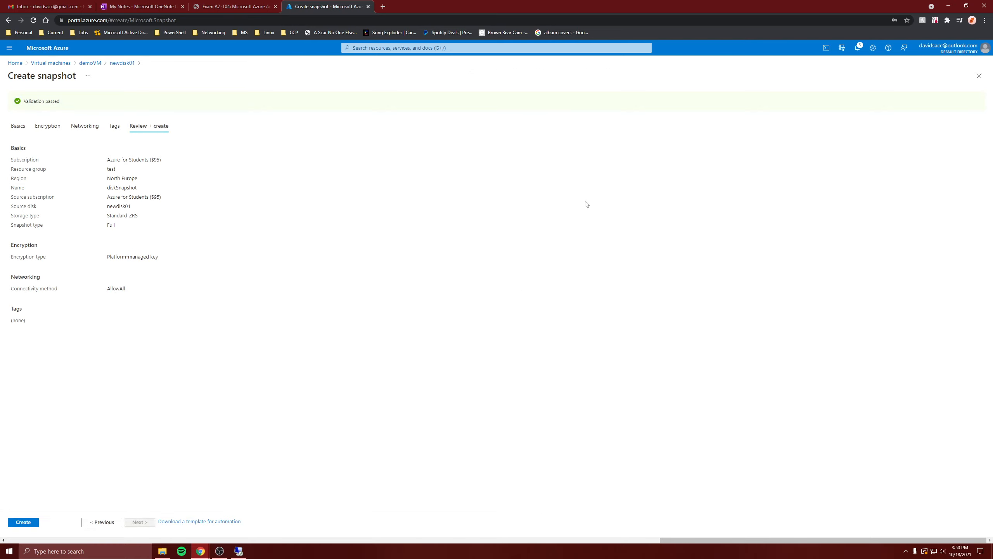
click(29, 522)
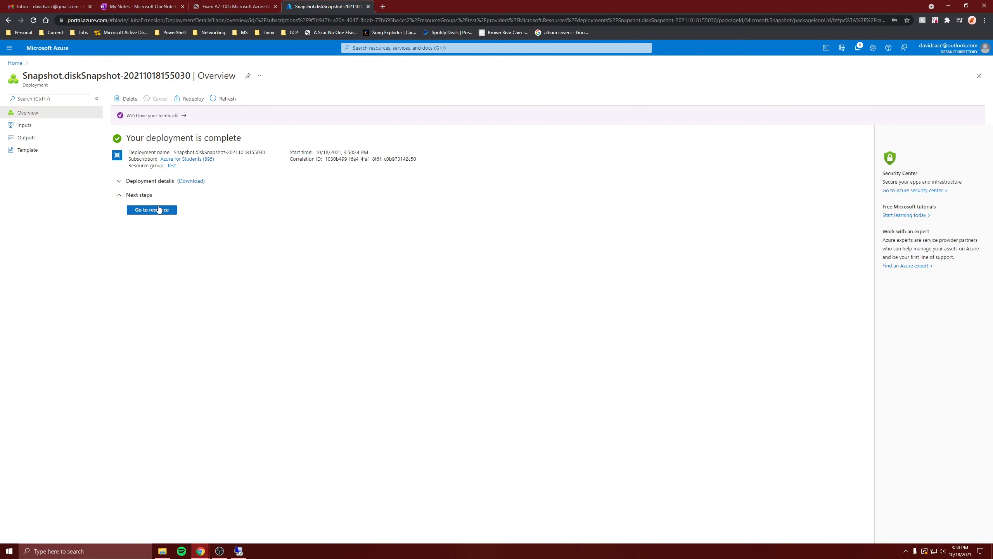
Step: Start a managed disk from diskSnapshot, naming it backupDisk and leaving the availability zone as None
click(159, 210)
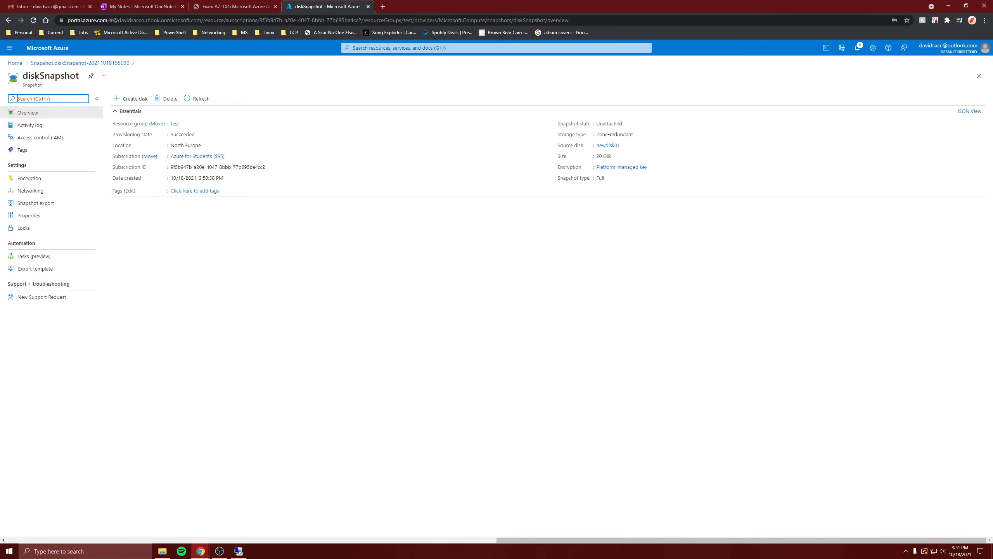
click(135, 100)
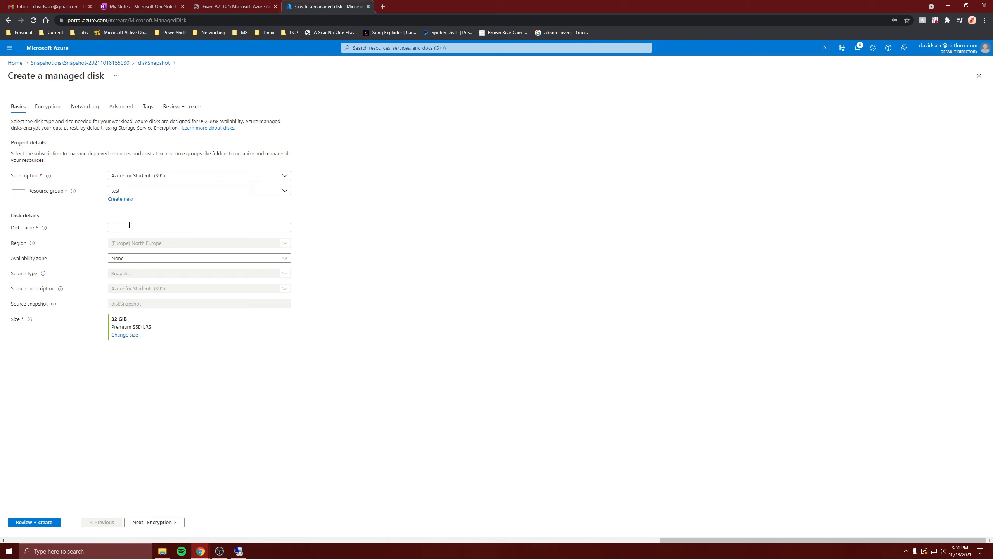
click(129, 226)
click(145, 259)
click(213, 269)
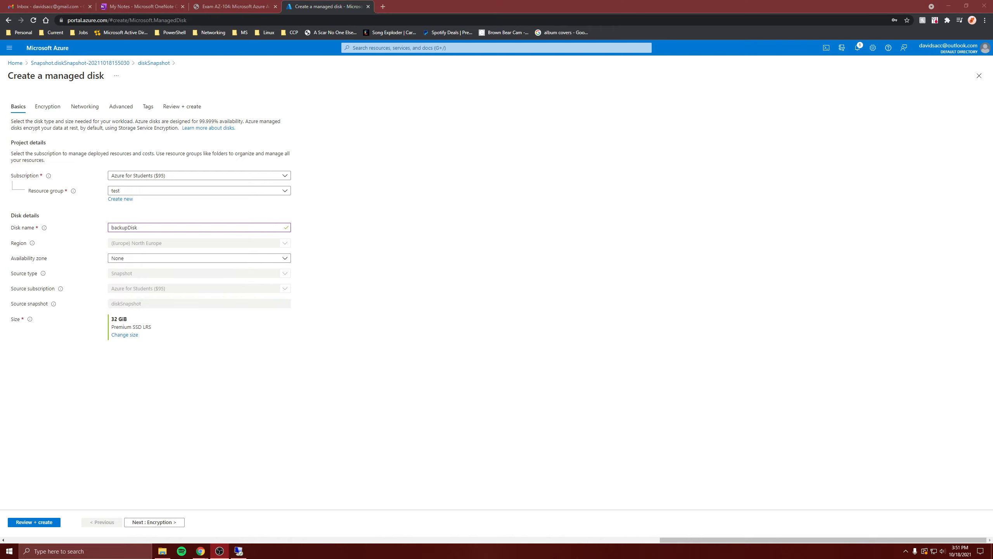
click(668, 376)
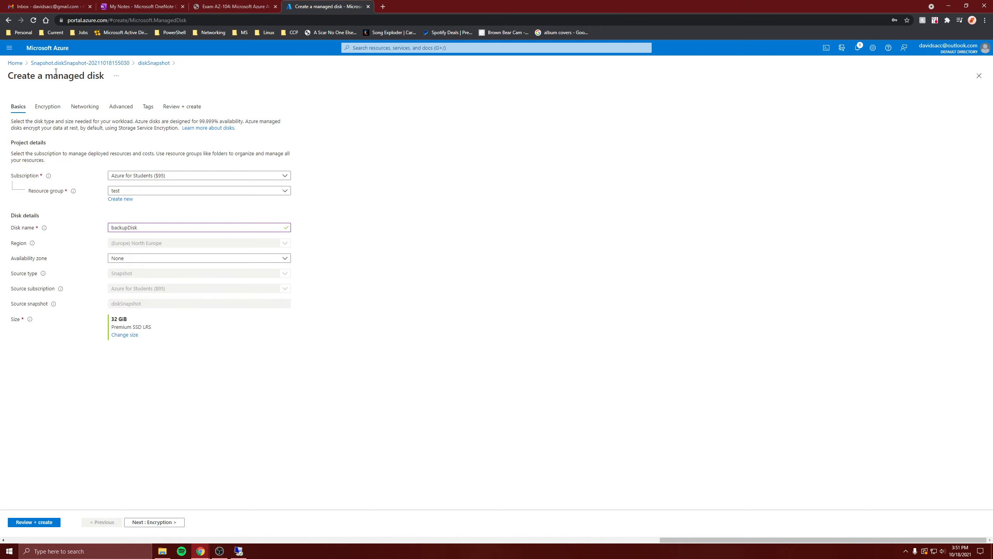
Step: Keep the default encryption and networking, leave shared disk disabled and tags empty, and create the managed disk backupDisk
drag(43, 76, 85, 79)
click(305, 346)
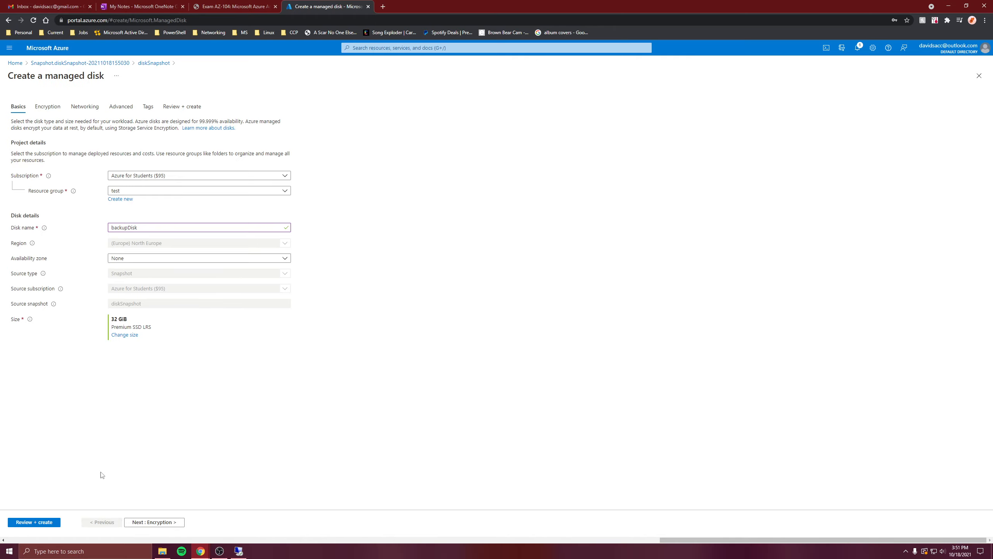
click(148, 522)
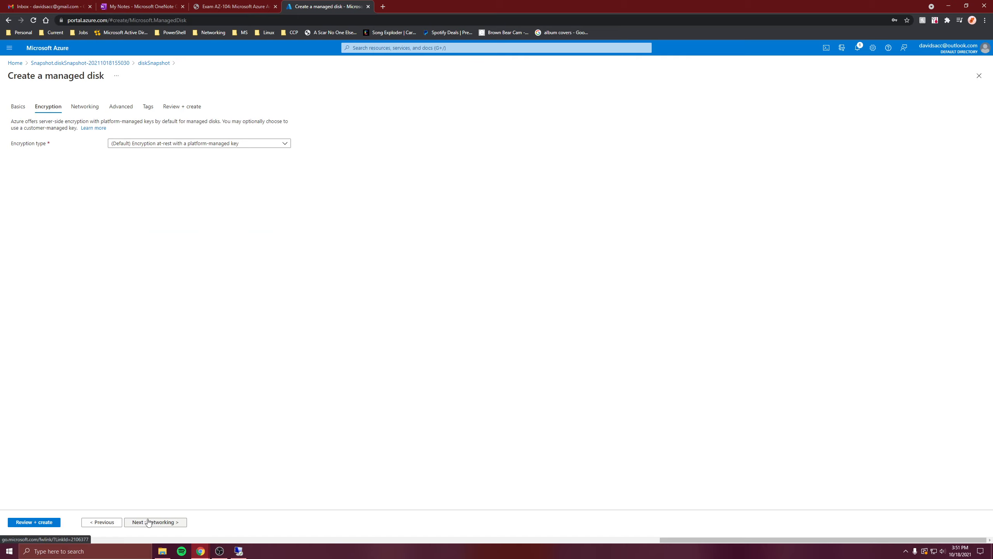
click(148, 522)
click(148, 521)
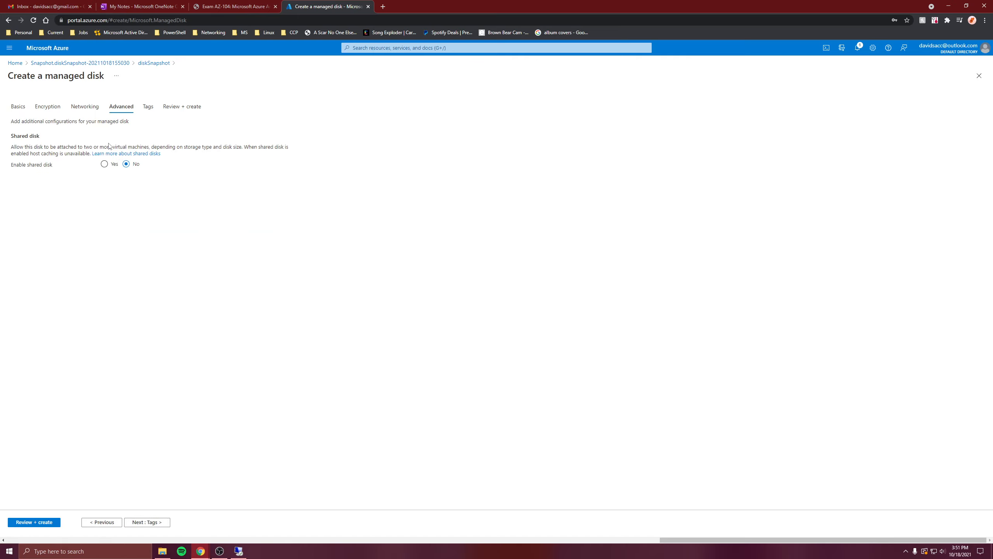
drag(38, 148, 241, 146)
click(213, 200)
click(148, 522)
click(160, 522)
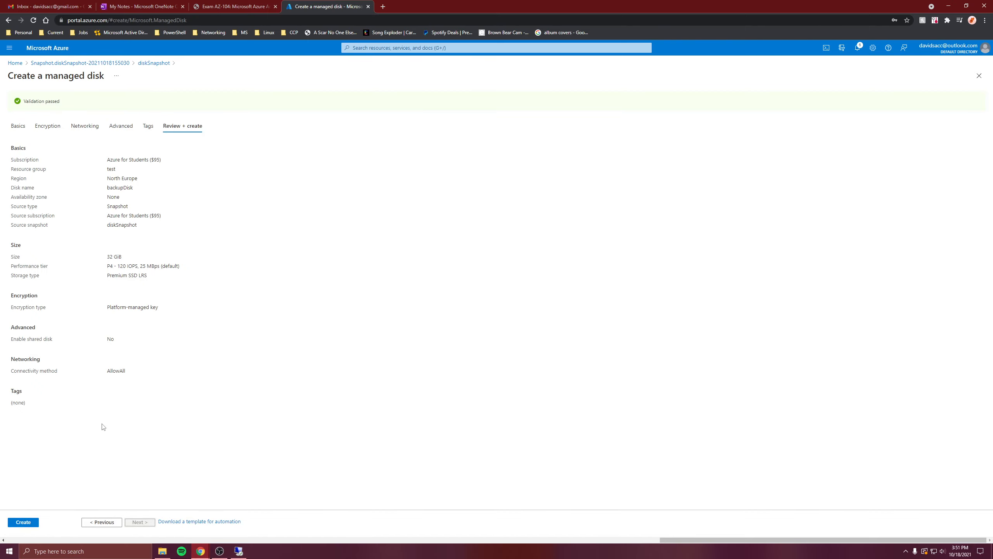
click(23, 522)
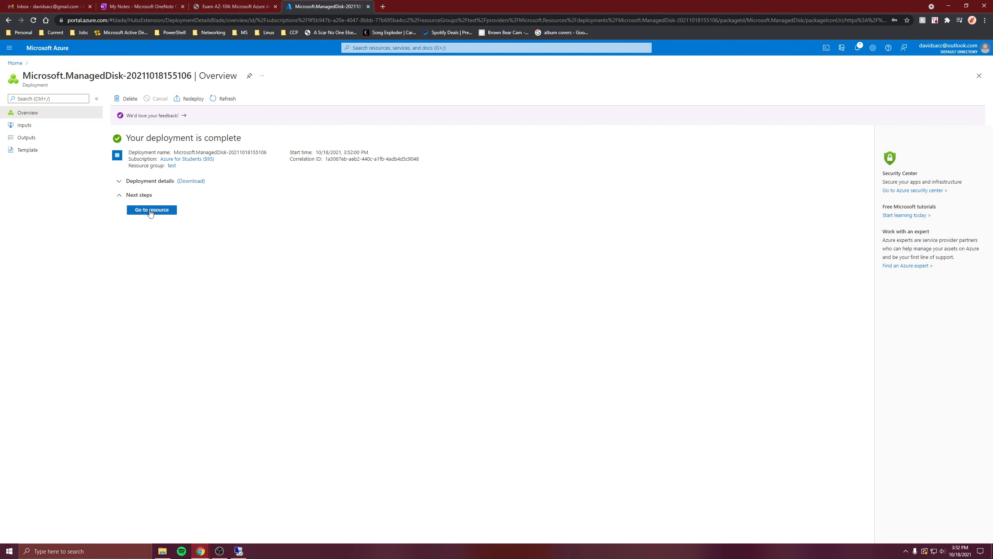
Step: View the deployed backupDisk resource and open the disk settings of the virtual machine backupVM
click(151, 211)
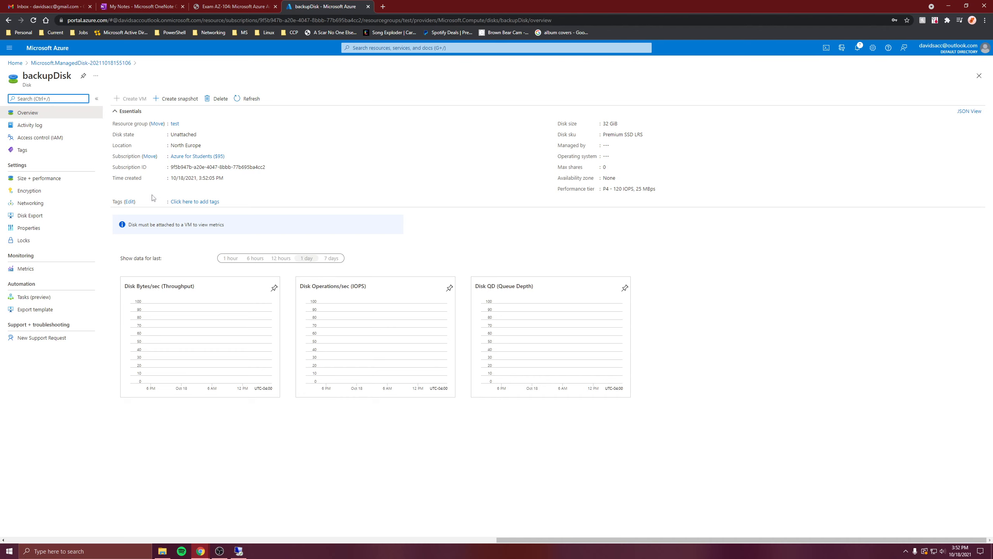
click(19, 65)
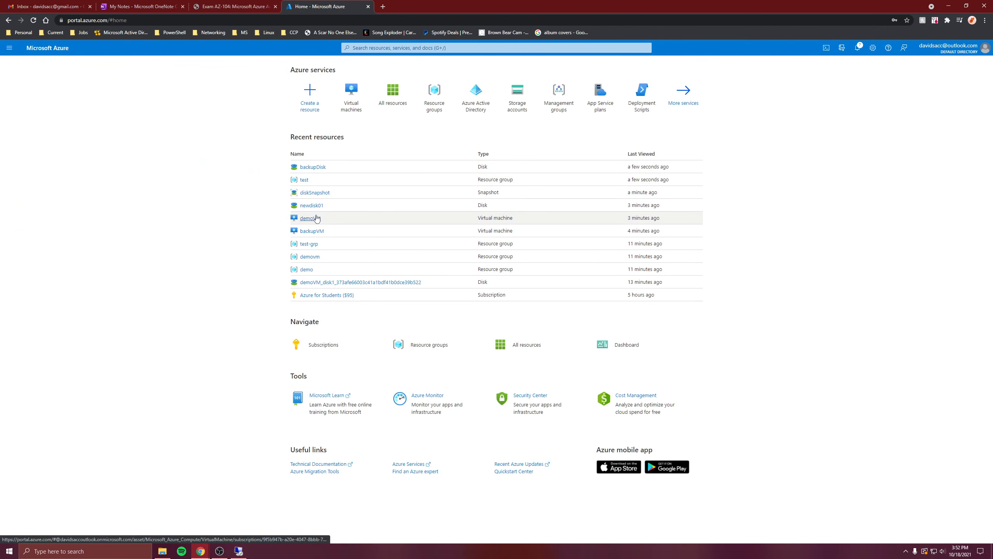
click(312, 232)
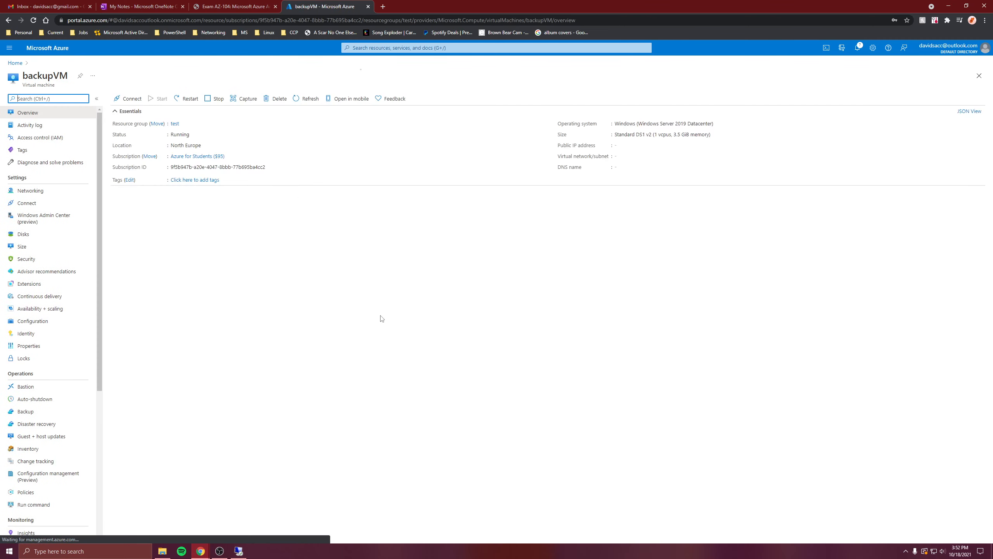
click(24, 234)
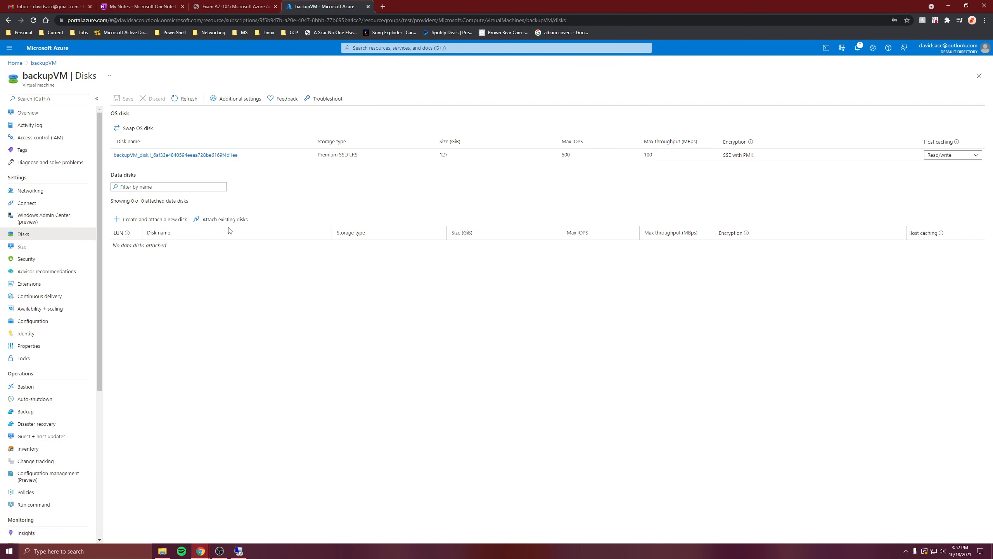
Step: Try to attach an existing disk to backupVM as a data disk
click(222, 219)
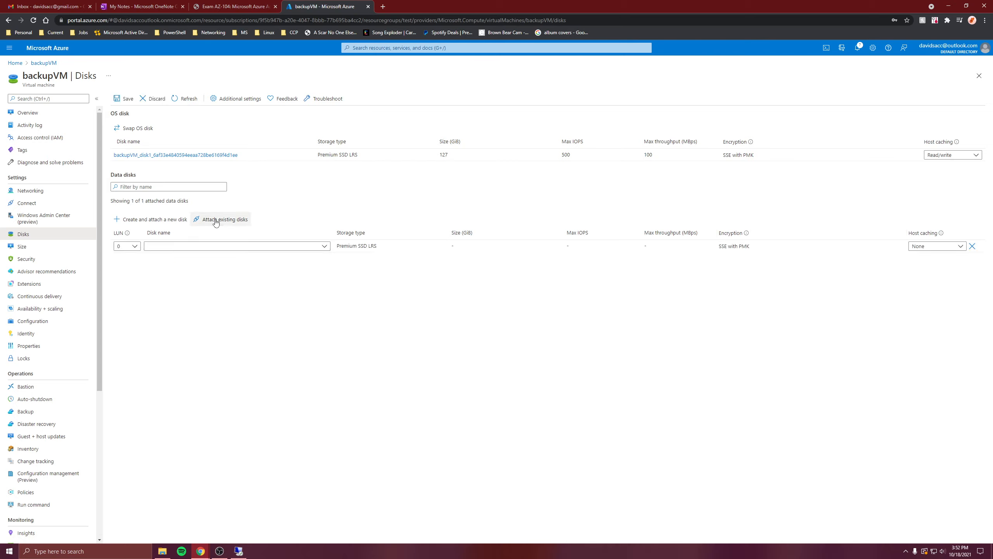
click(176, 245)
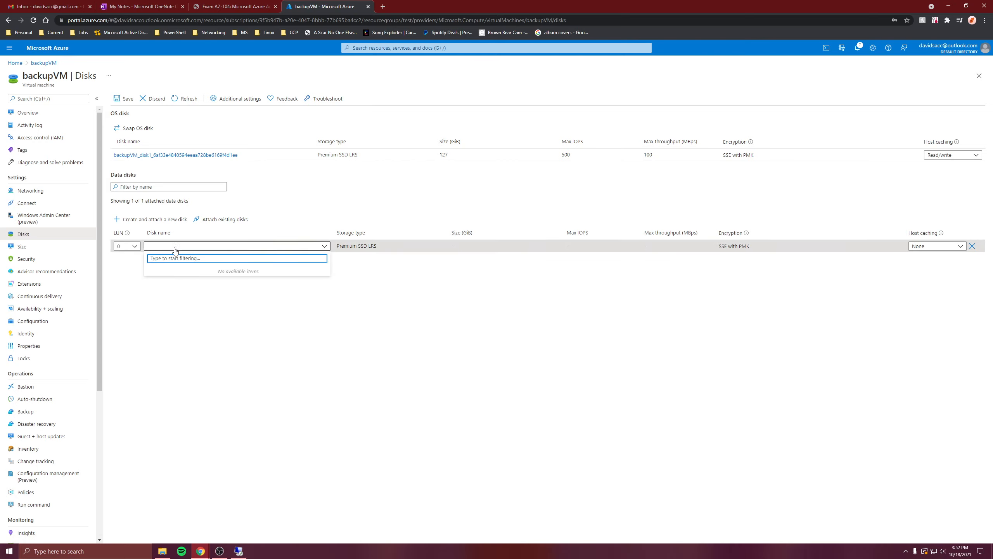
click(194, 313)
click(169, 248)
click(191, 304)
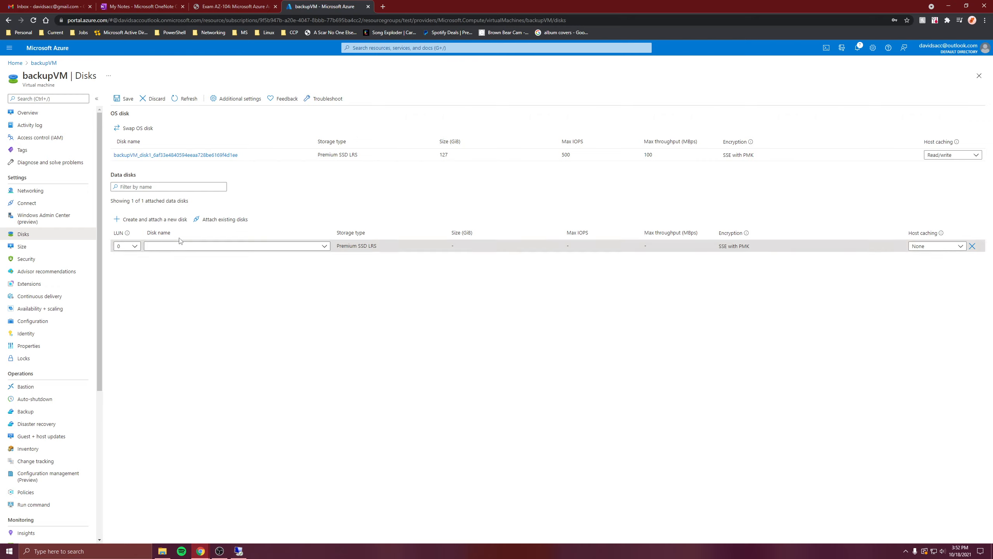
click(179, 247)
click(203, 305)
click(290, 246)
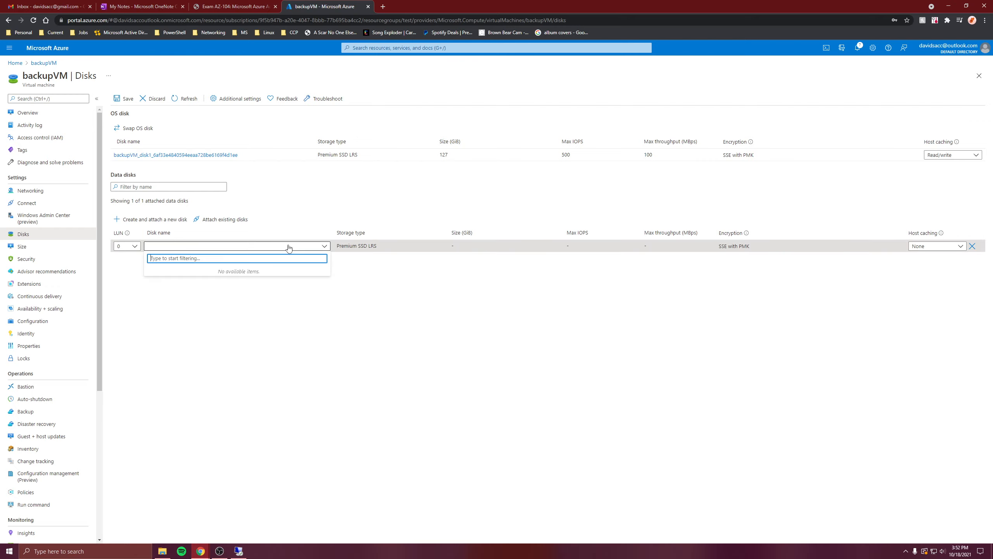
click(569, 288)
click(913, 248)
click(843, 267)
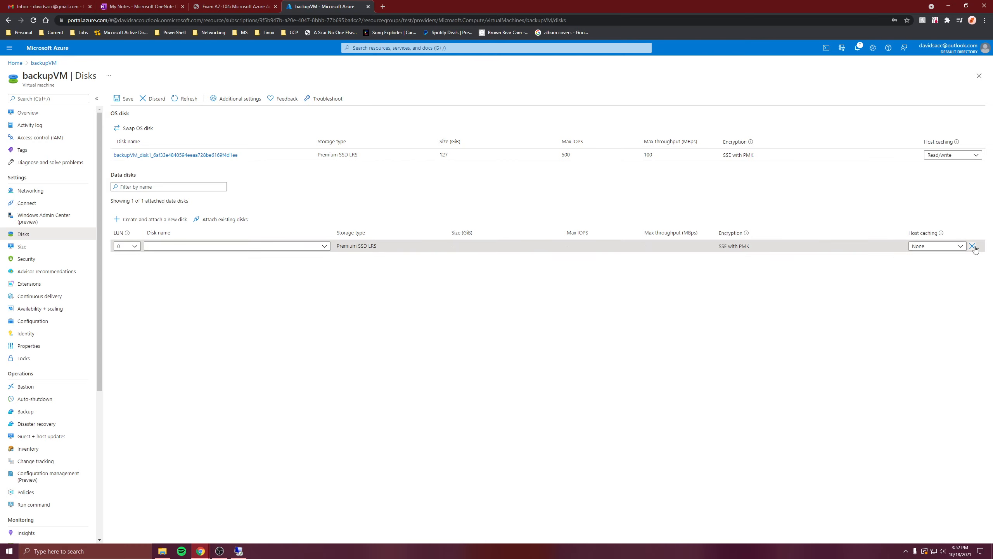
Step: Remove the empty data disk entry and retry attaching an existing disk to backupVM, using LUN 1
click(972, 246)
click(220, 219)
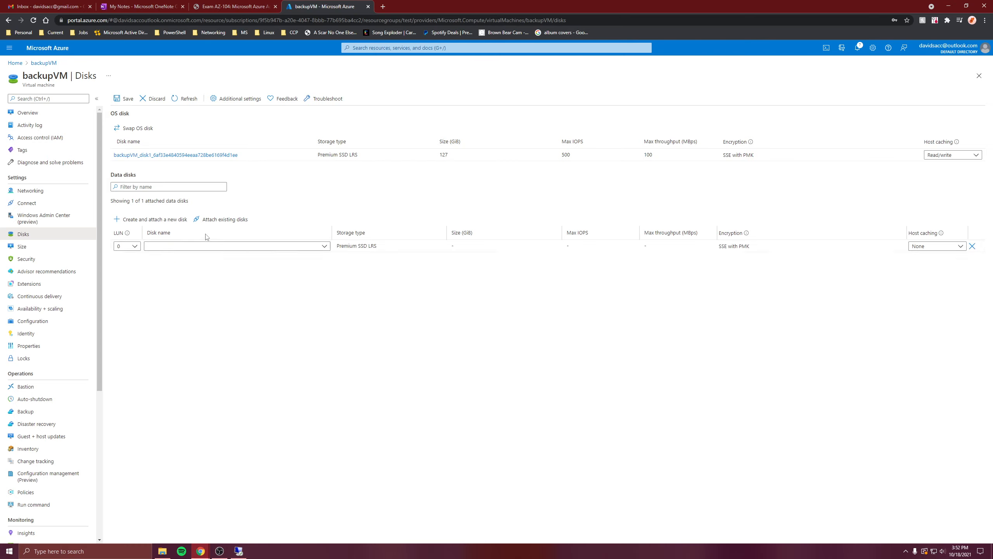
click(188, 248)
click(189, 306)
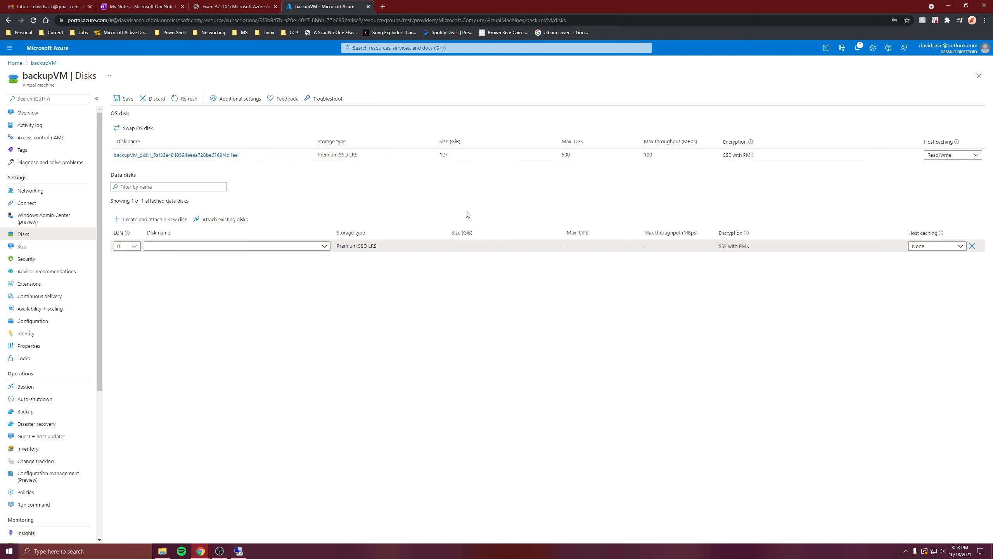
click(275, 246)
click(148, 249)
click(134, 246)
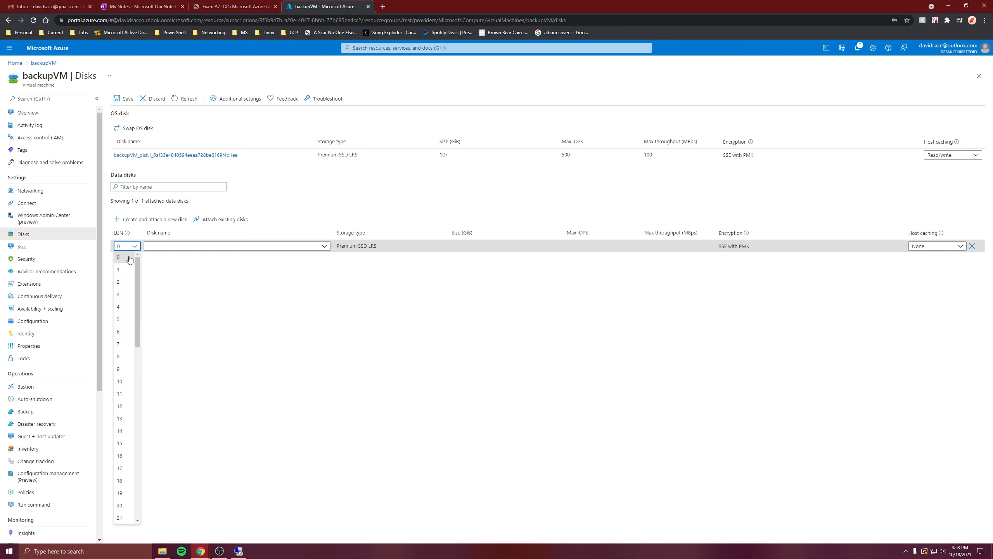
click(123, 270)
click(162, 245)
click(172, 276)
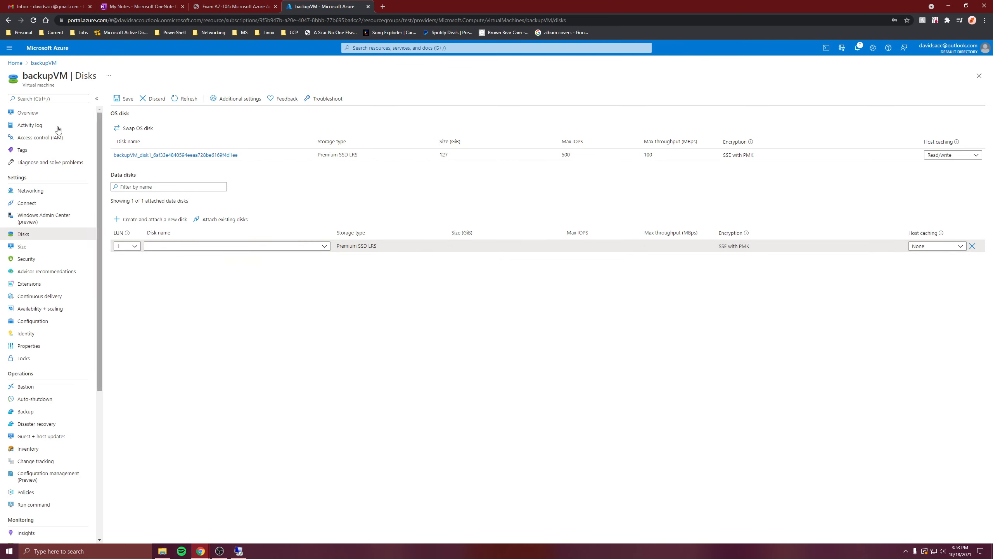
Step: Try to attach an existing disk to demoVM as an additional data disk alongside newdisk01
click(43, 63)
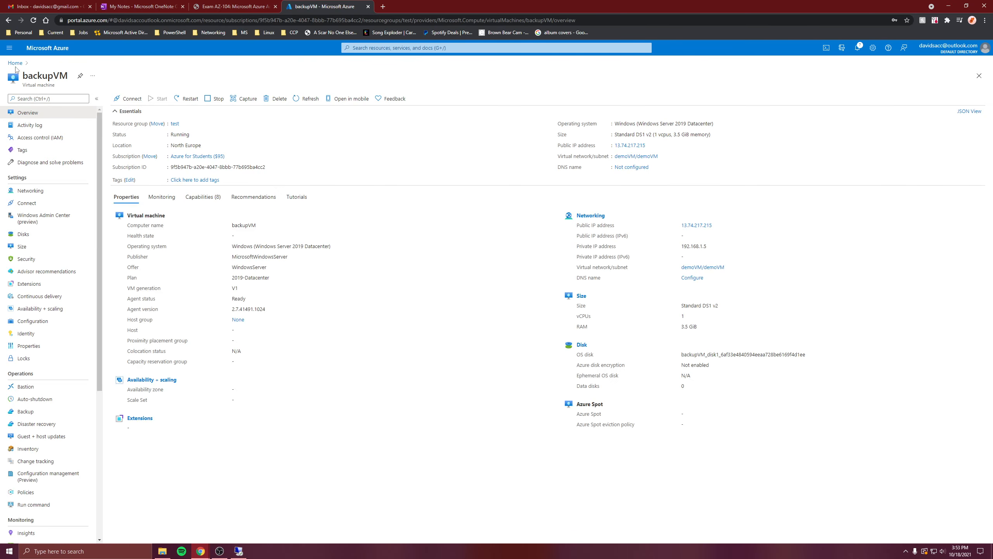
click(15, 63)
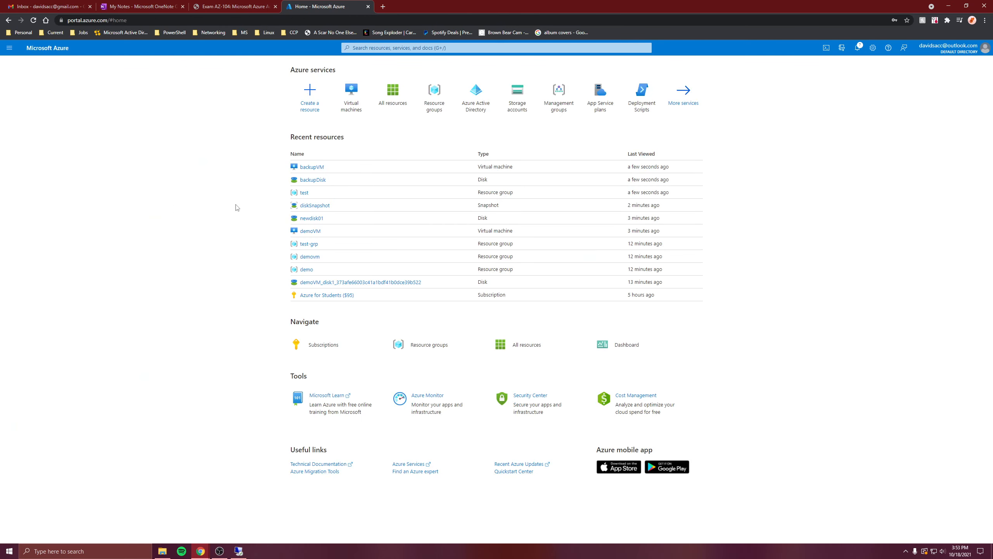
click(310, 231)
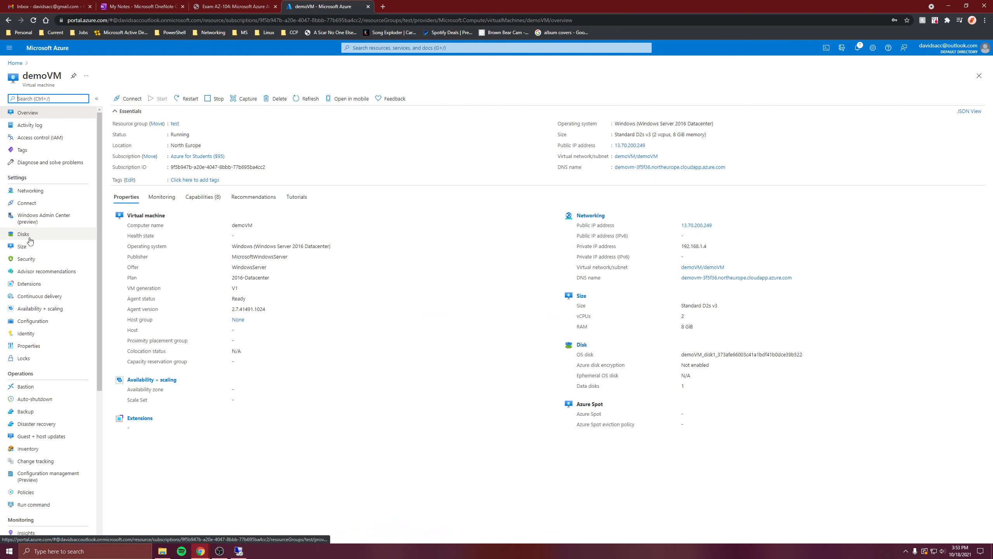
click(24, 234)
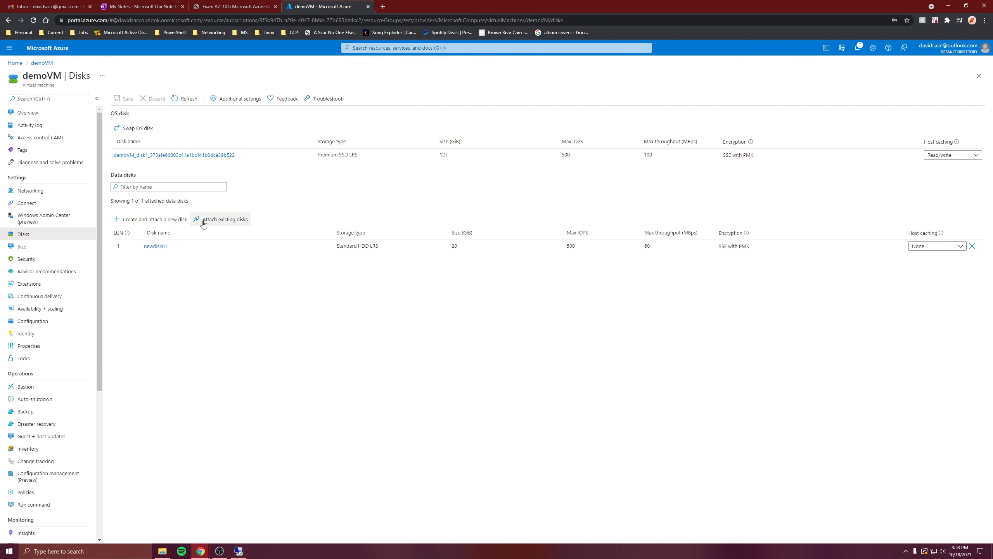
click(204, 221)
click(275, 260)
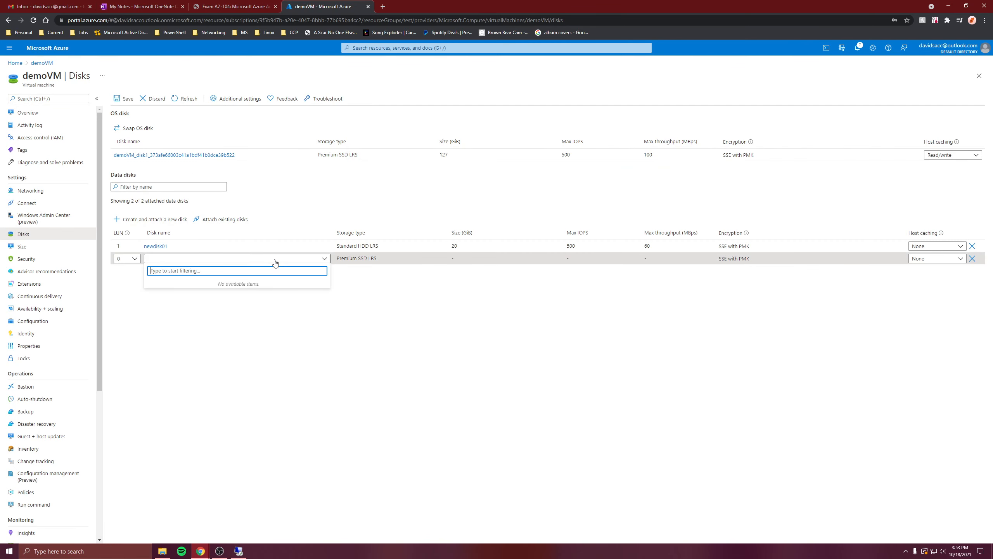
click(371, 258)
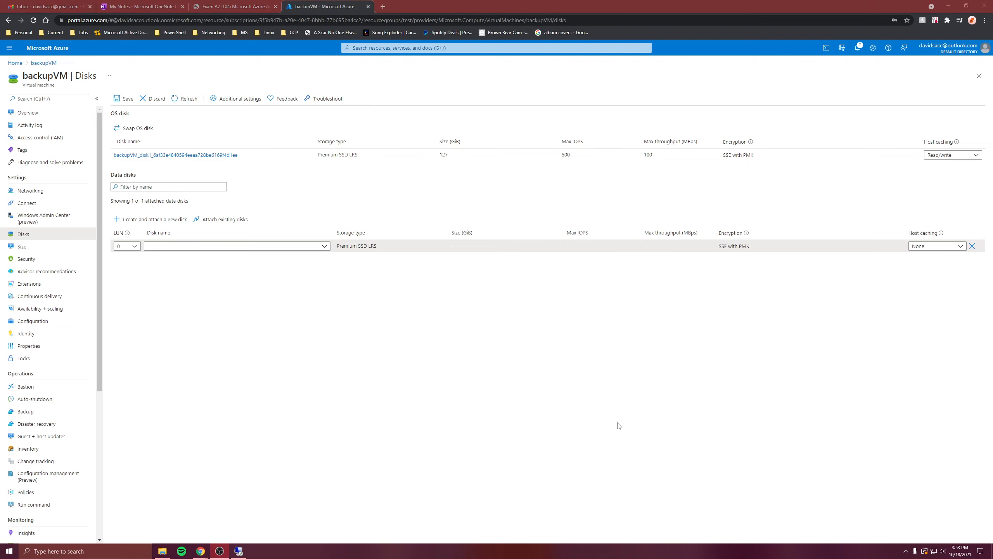
Step: Refresh backupVM's disks, attach the existing backupDisk as a data disk on LUN 0, and save the change
click(186, 98)
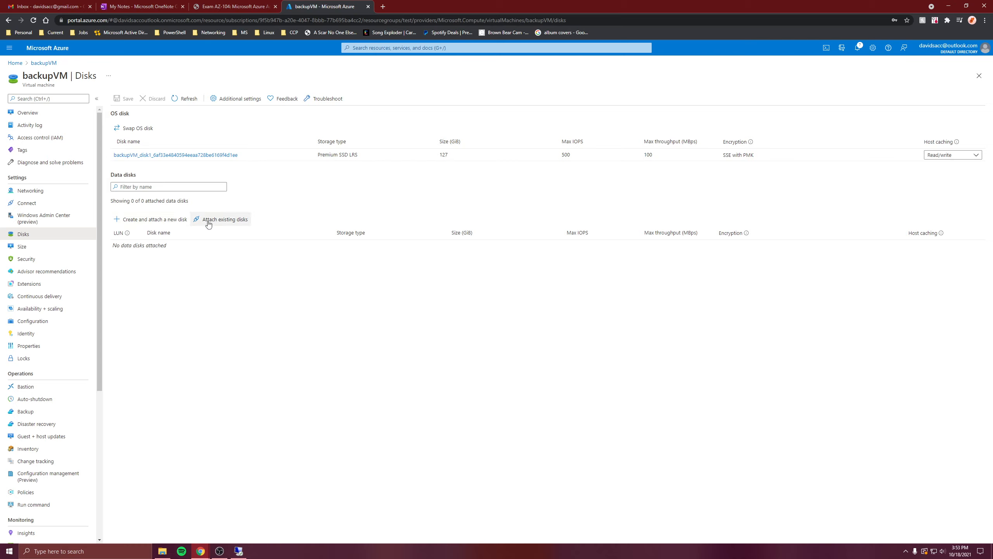
click(206, 219)
click(200, 246)
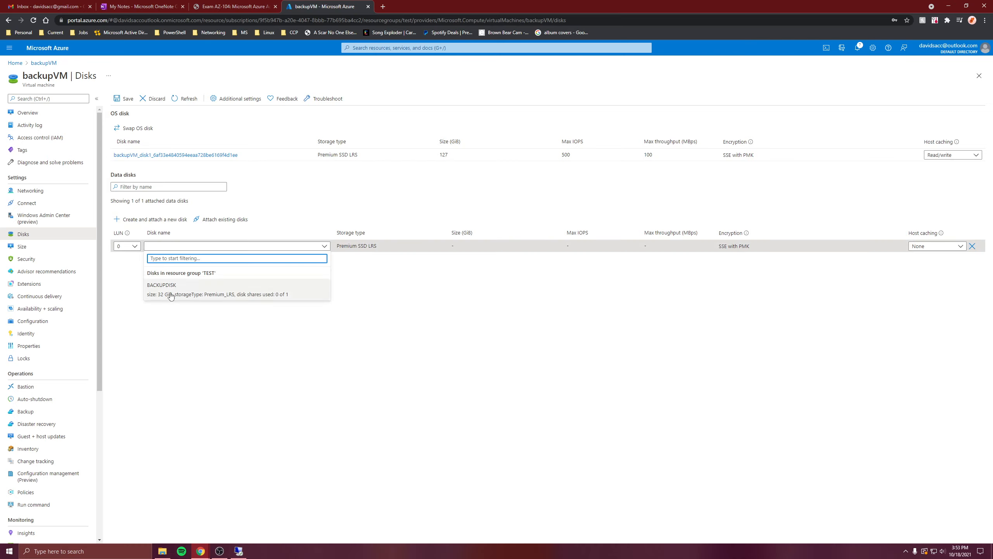
click(186, 294)
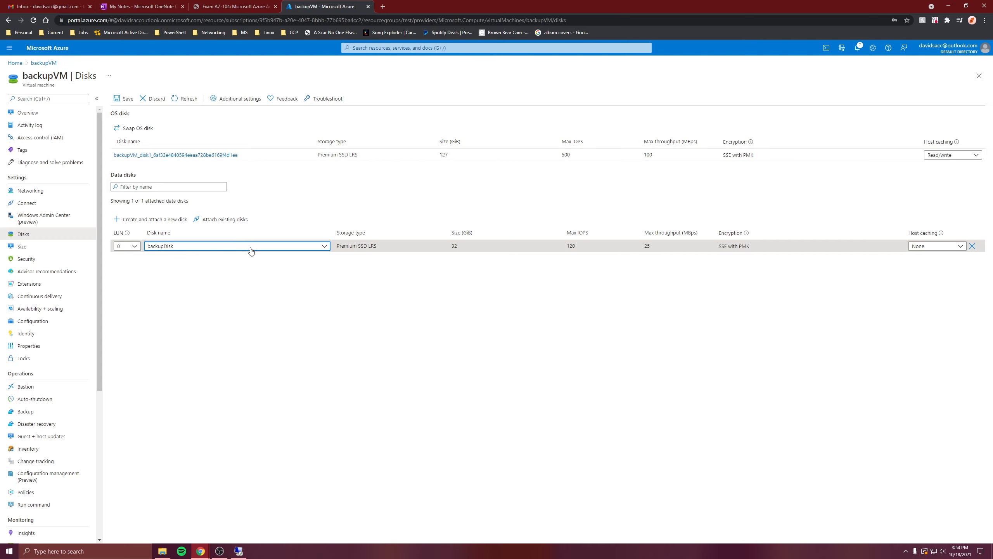
click(125, 98)
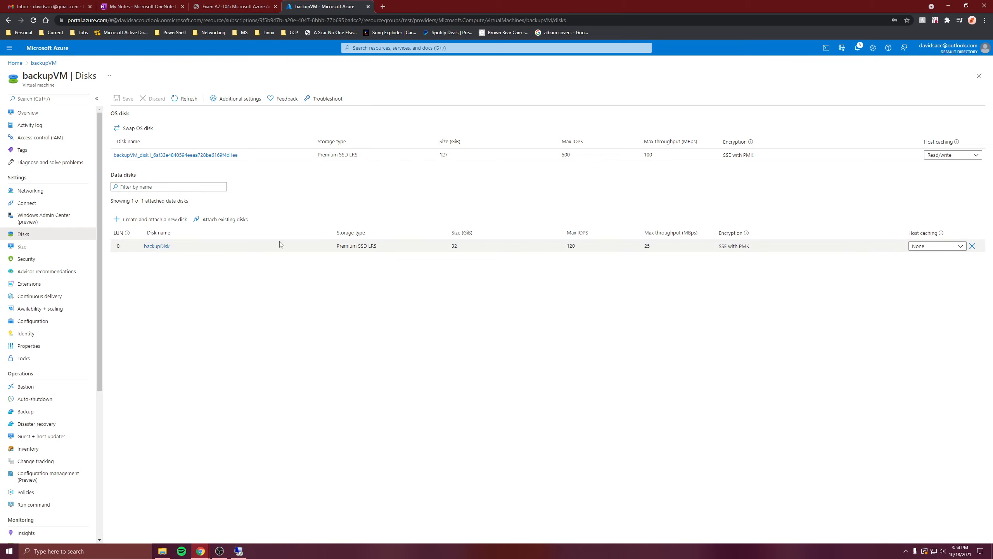
Step: Download backupVM's RDP file using its public IP address and port 3389, and connect to the machine
click(15, 63)
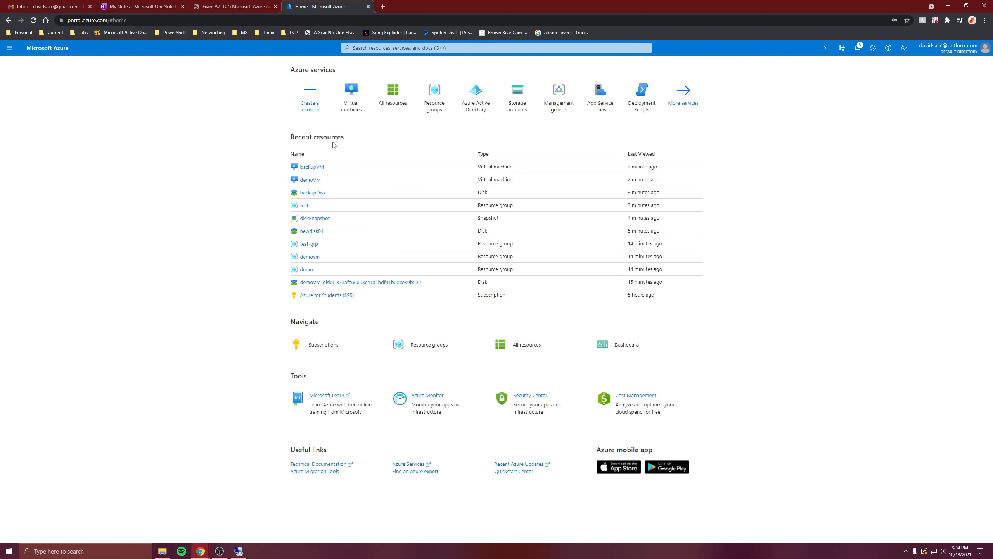
key(alt+Left)
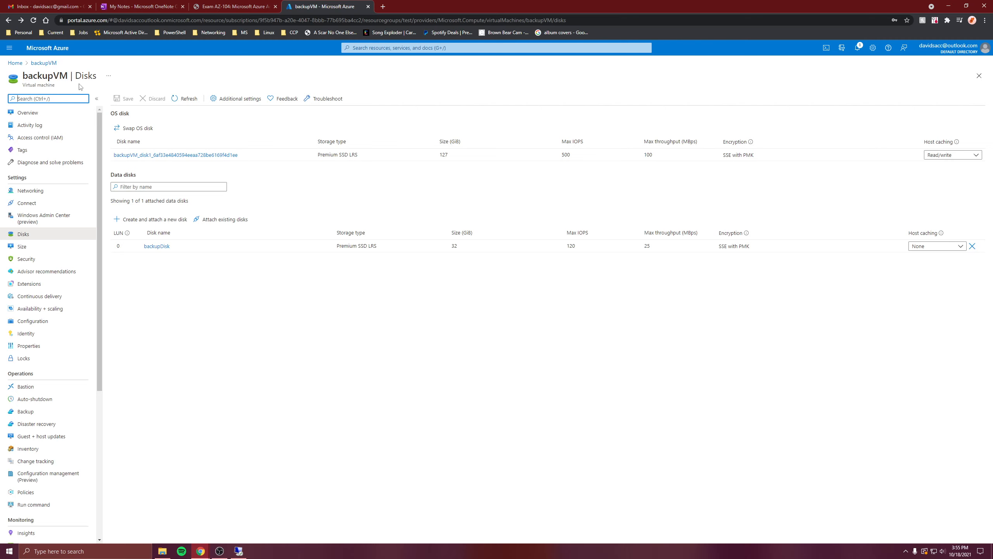
click(41, 114)
click(132, 99)
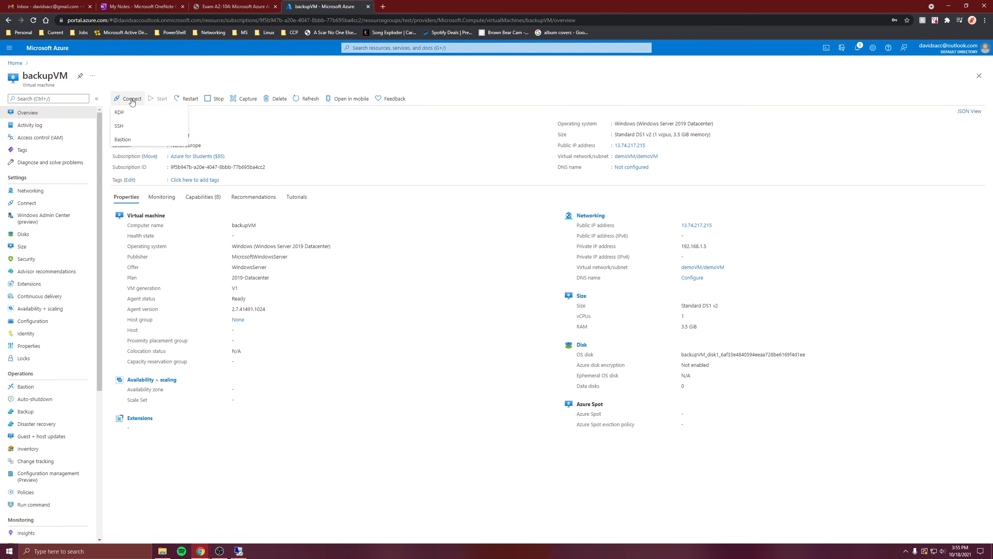
click(133, 112)
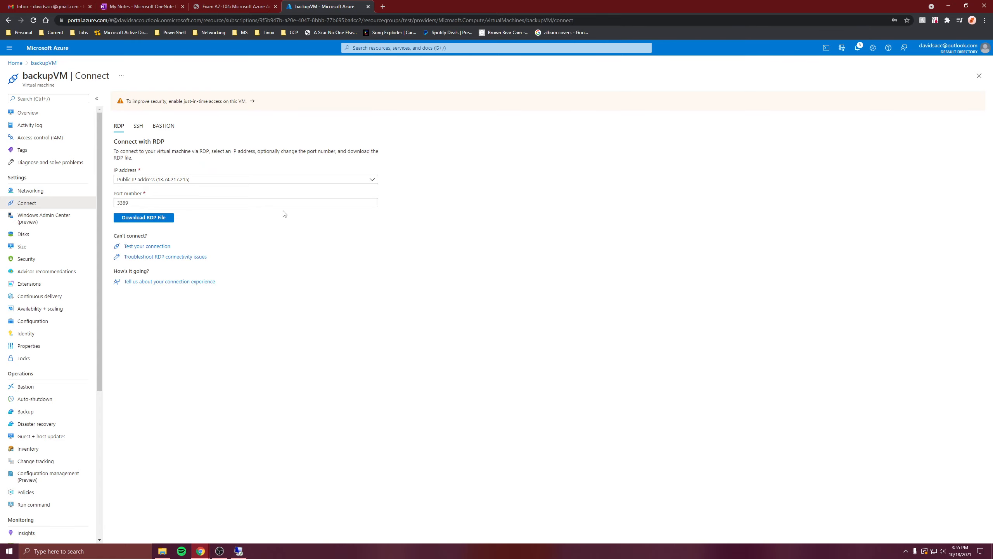
click(161, 218)
click(396, 265)
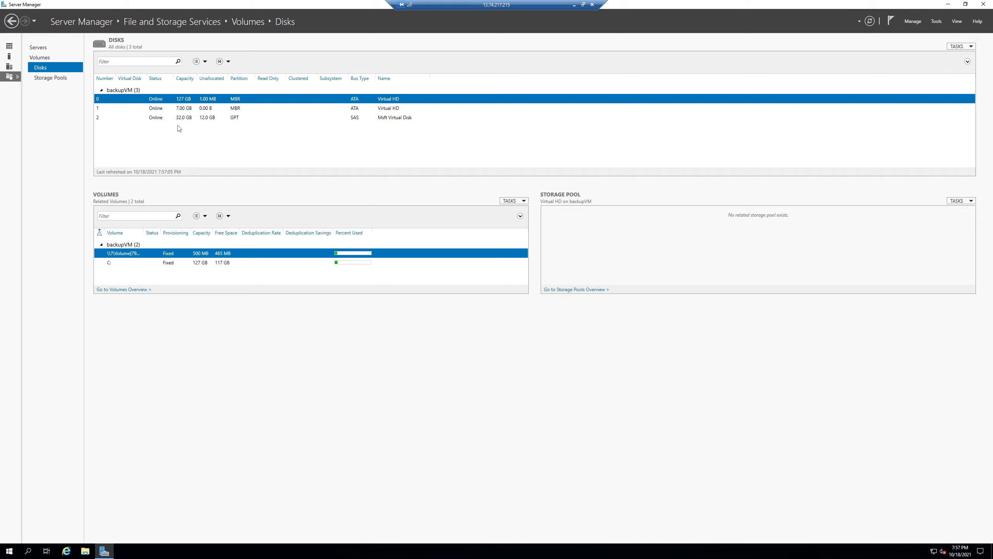
Step: Select disk 2, the 32 GB Msft Virtual Disk on backupVM, and check its related volume and available disk actions
click(220, 120)
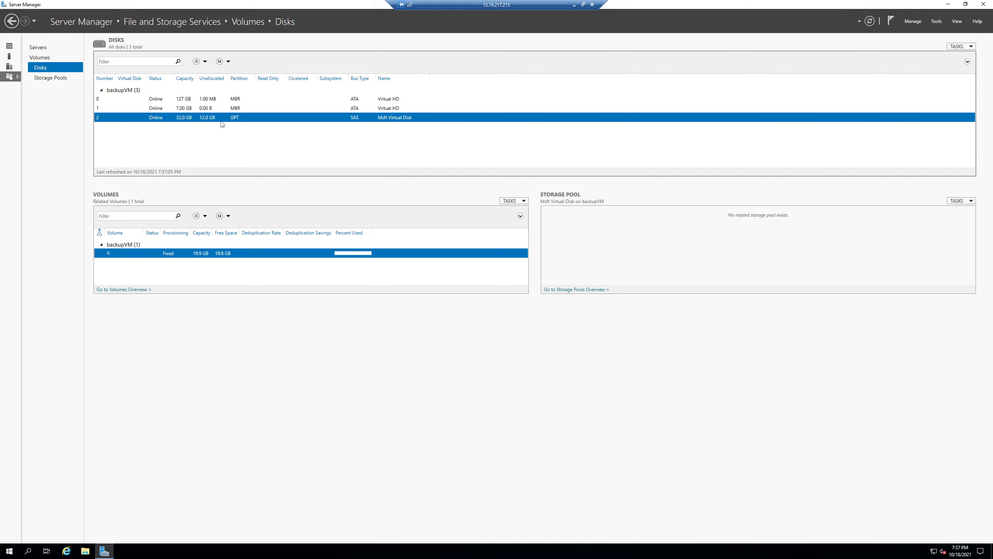
right_click(265, 122)
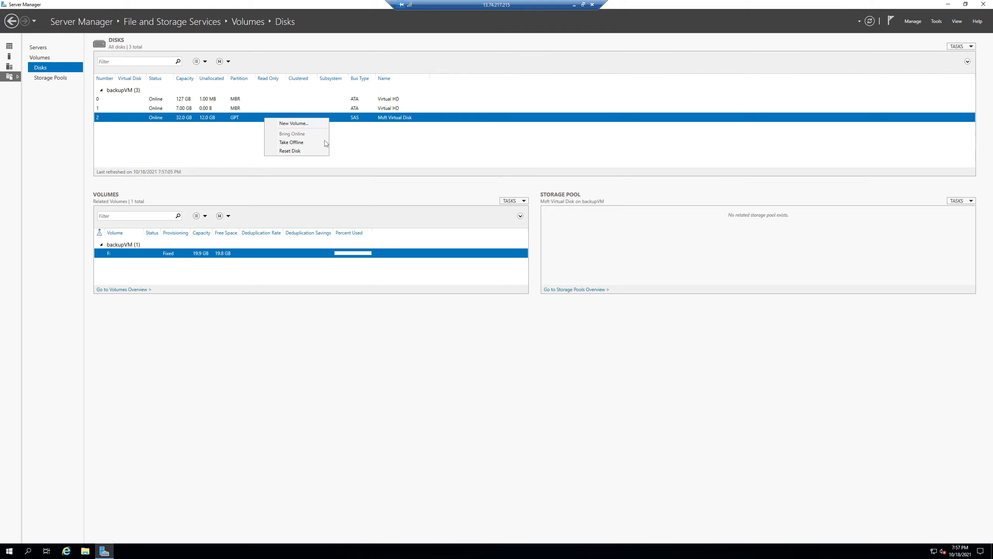
click(297, 169)
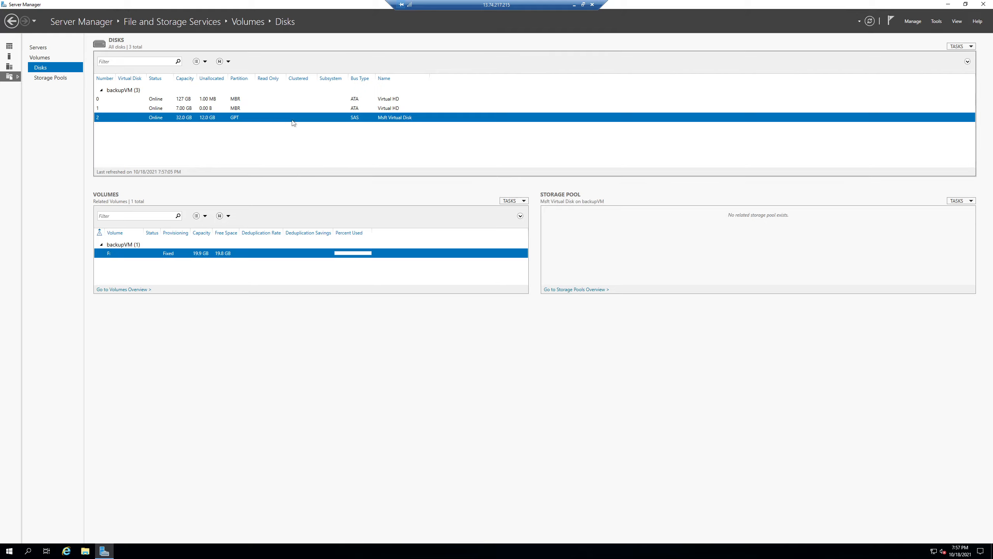
right_click(293, 122)
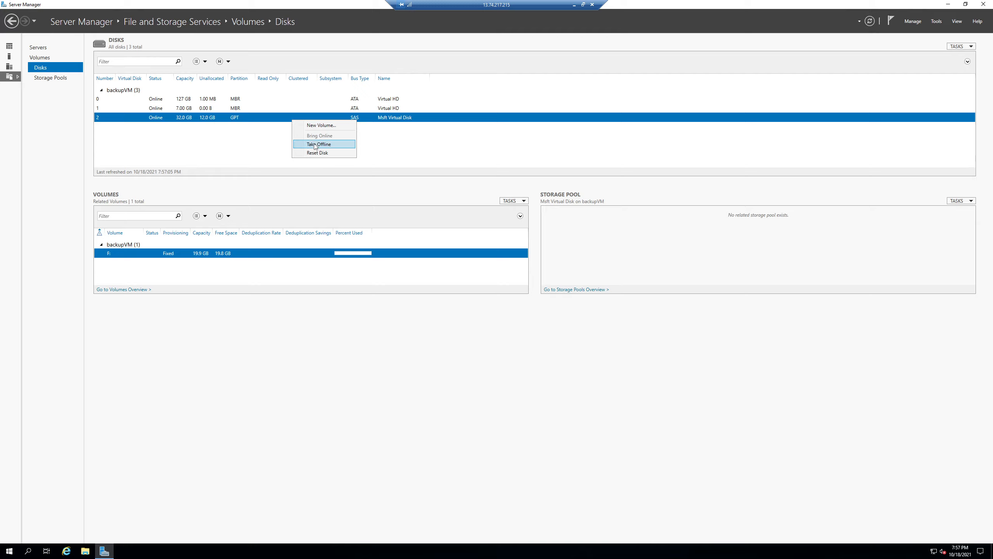
click(376, 172)
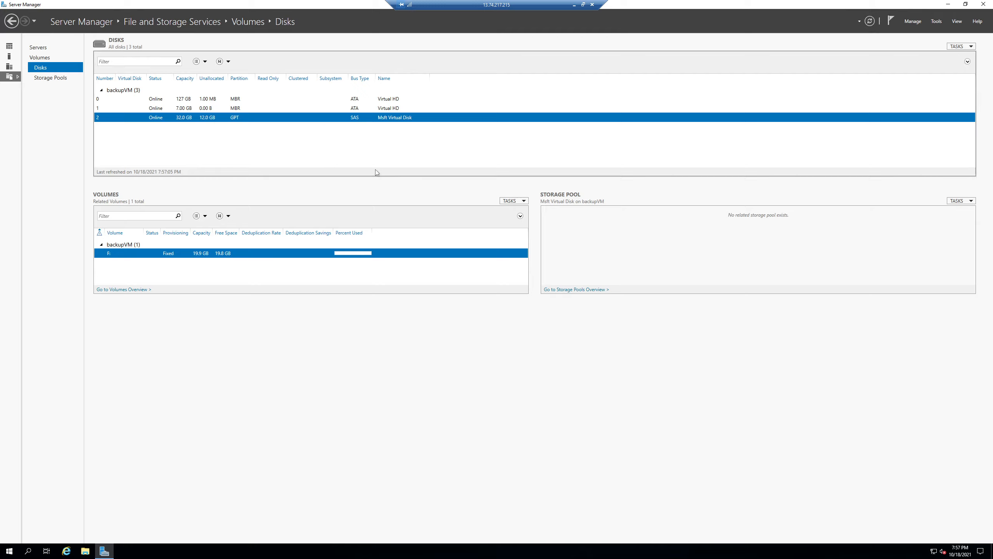
Step: Switch to File Explorer and open New Volume (F:) under This PC to check which files it holds
click(85, 552)
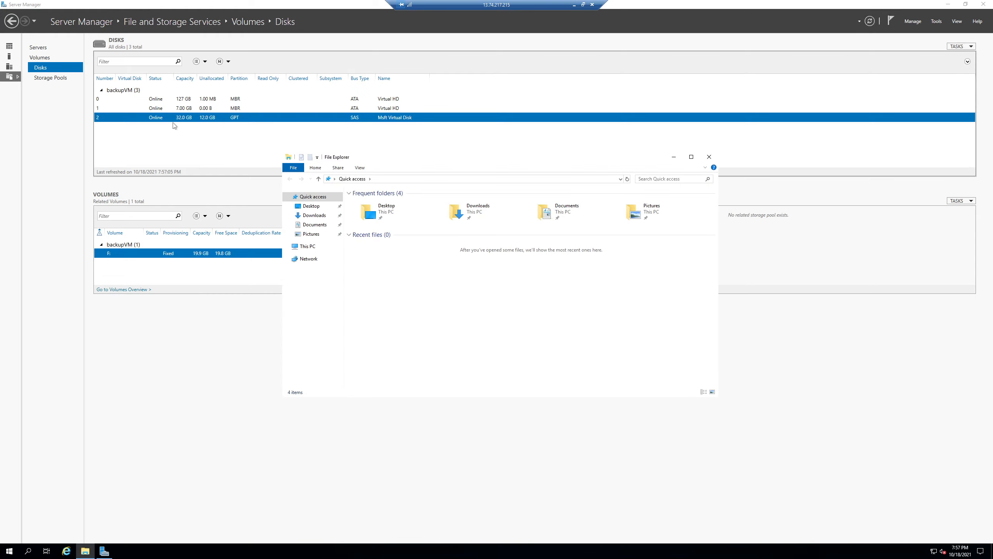
click(311, 246)
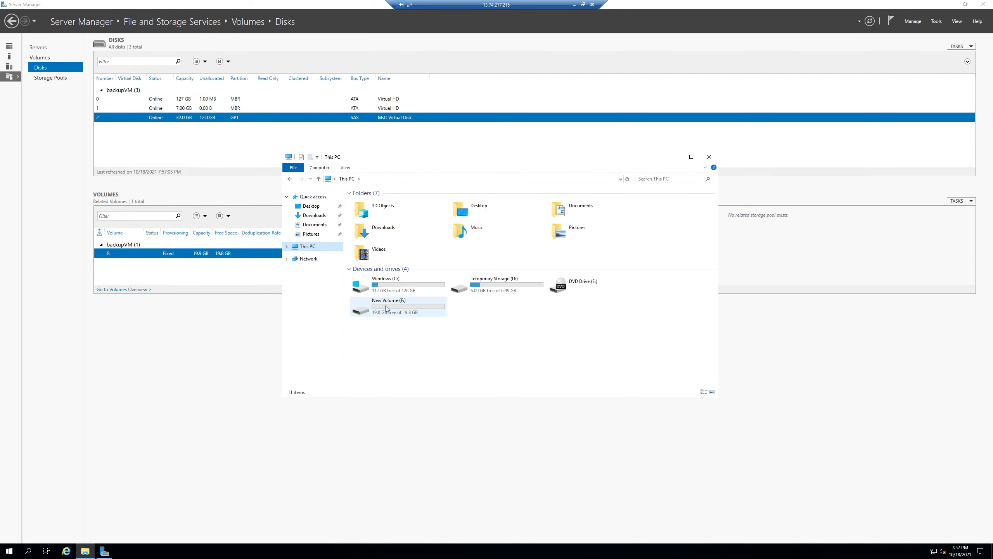
click(392, 307)
double_click(393, 307)
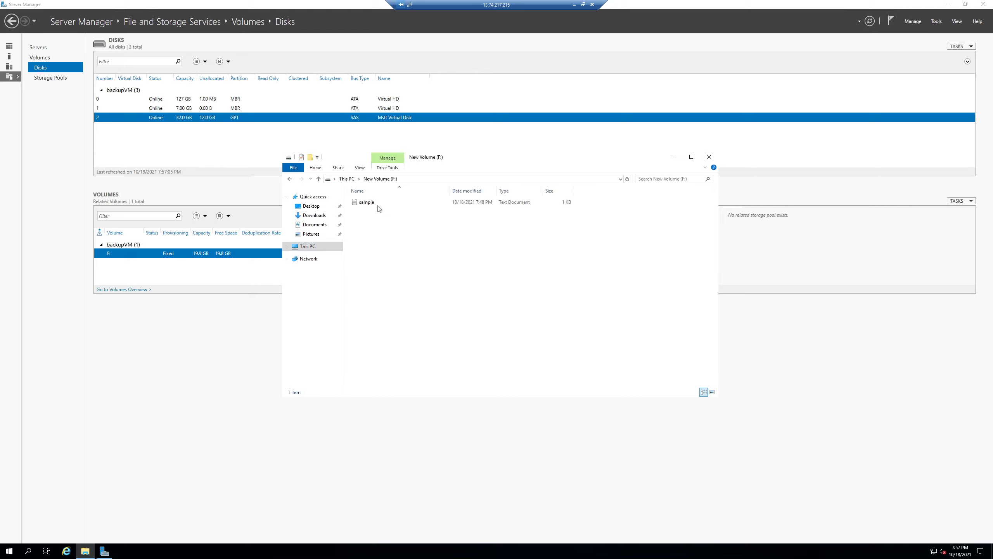
key(alt+Left)
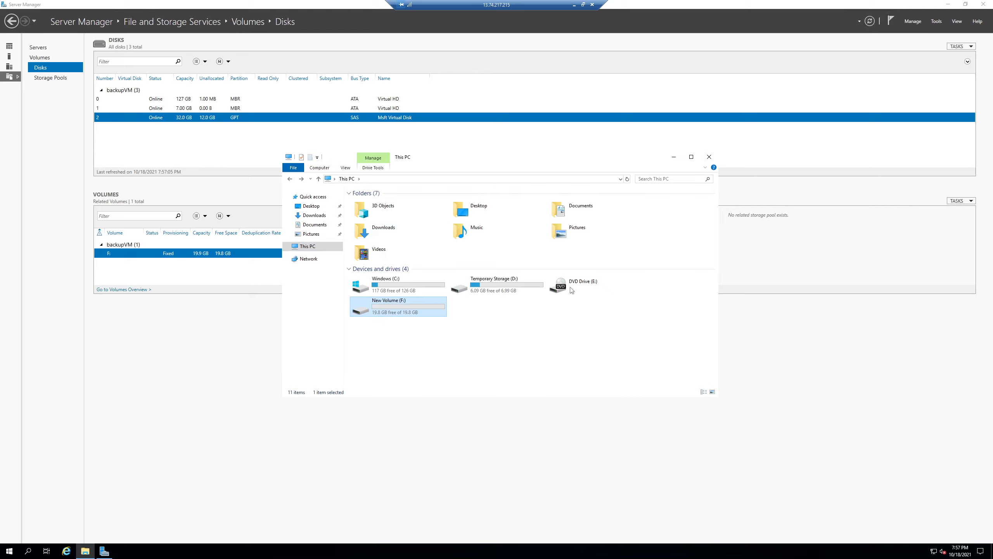
double_click(416, 314)
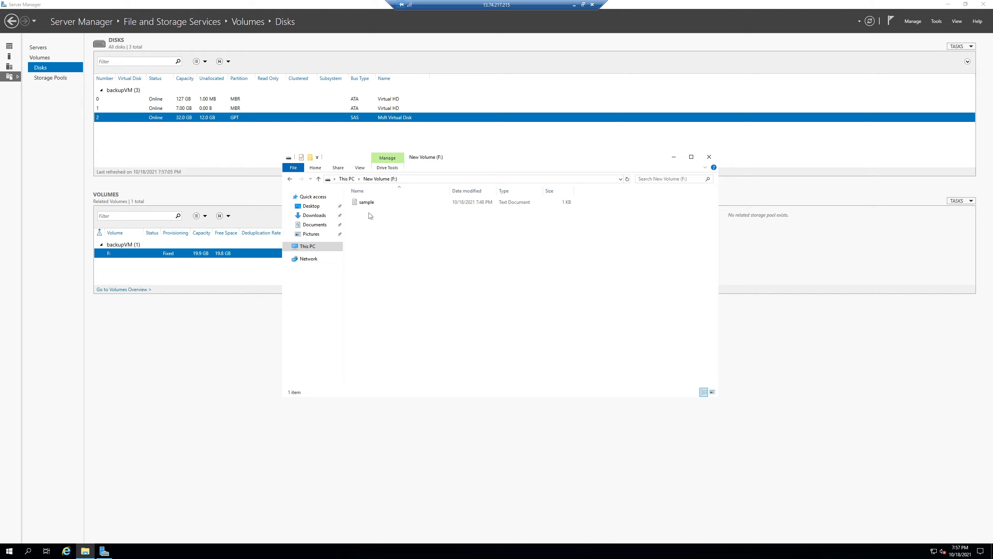
Step: Open the sample text file on New Volume (F:) to read its contents, close it, and return to Server Manager
click(370, 202)
click(380, 227)
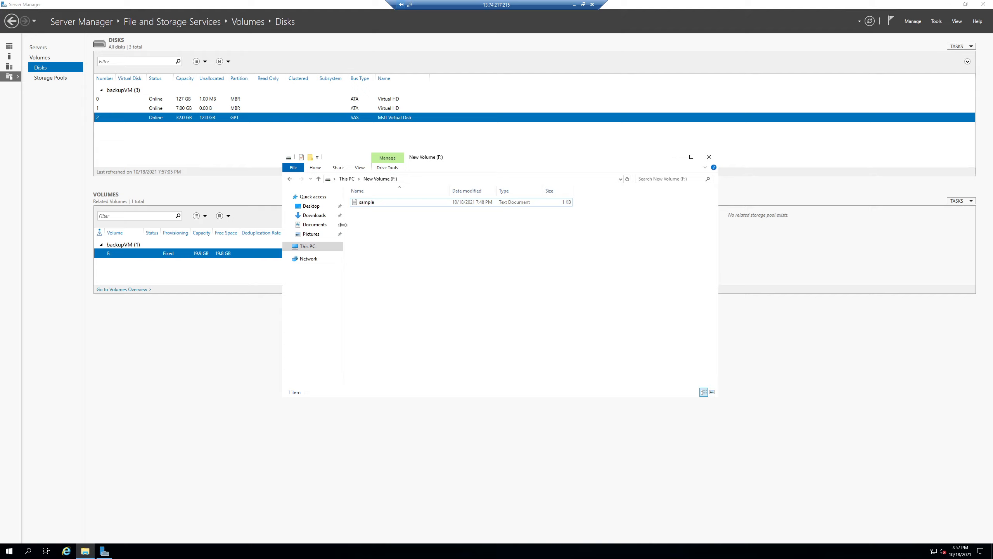
click(371, 202)
click(376, 245)
click(383, 202)
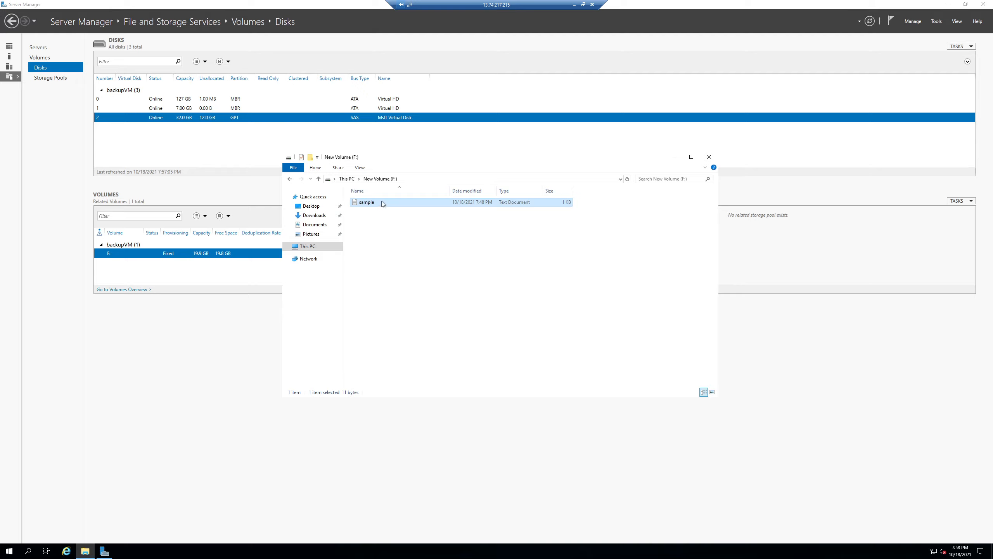
click(455, 223)
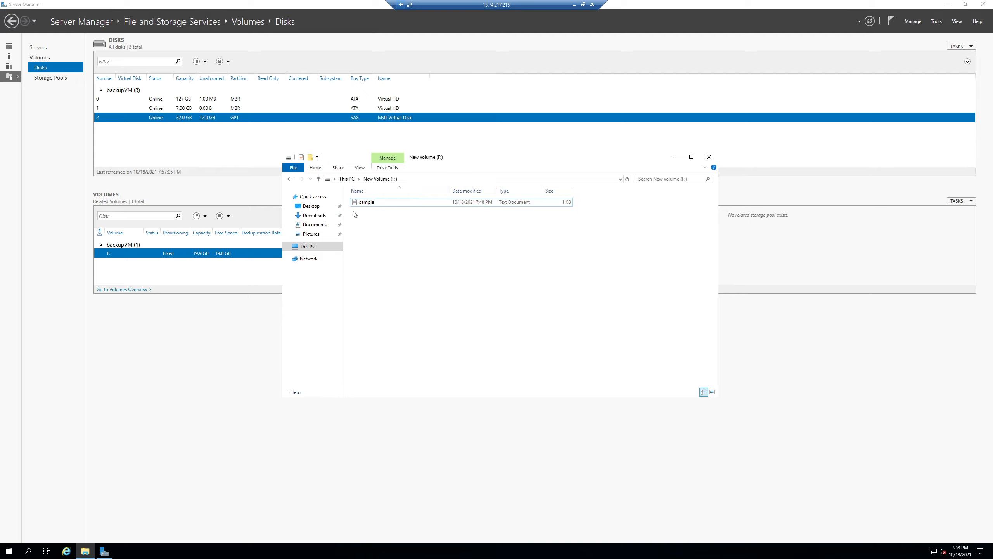
double_click(363, 202)
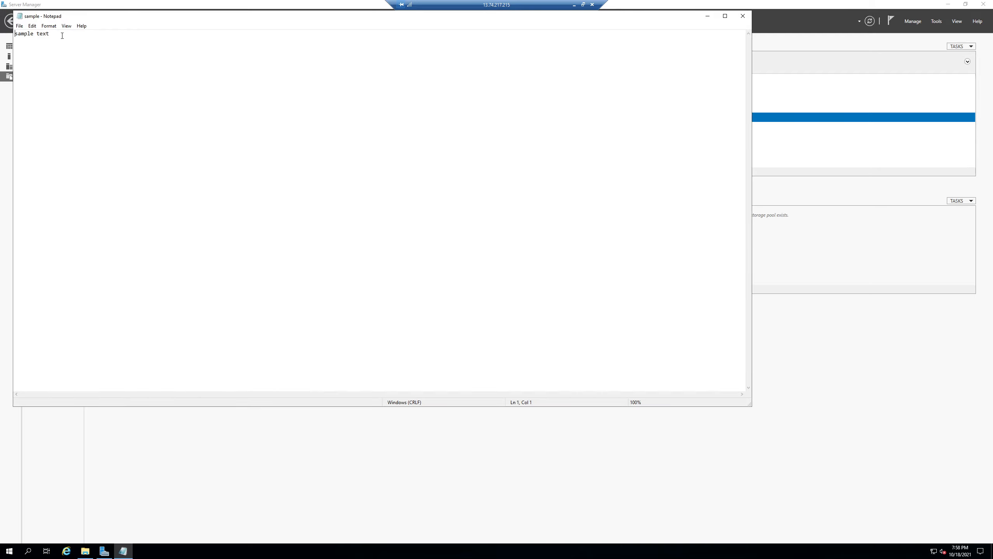
click(743, 16)
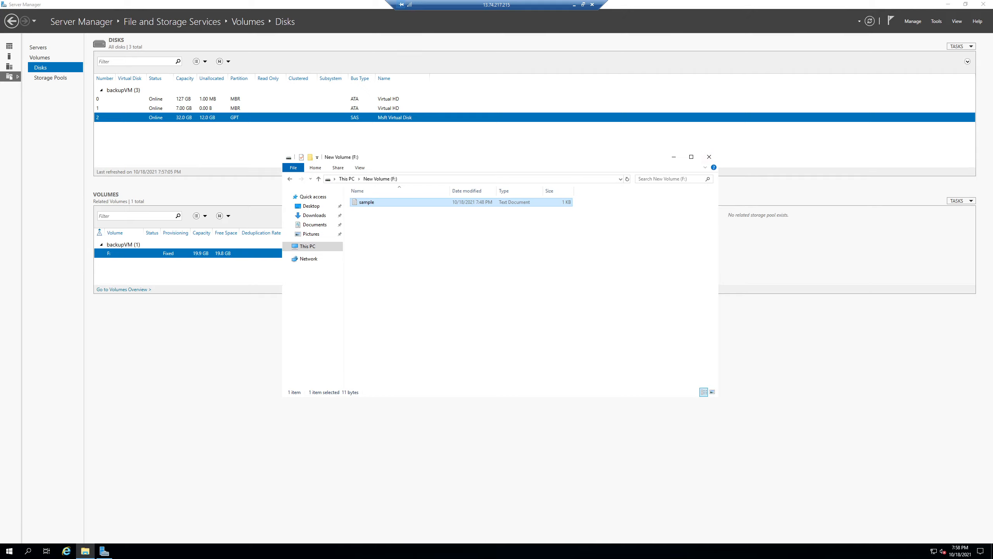
click(800, 338)
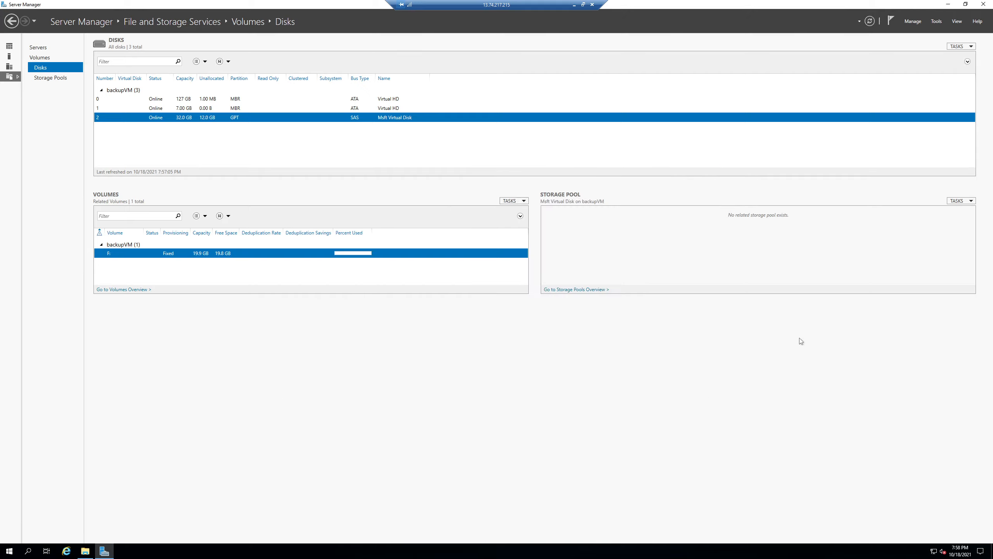